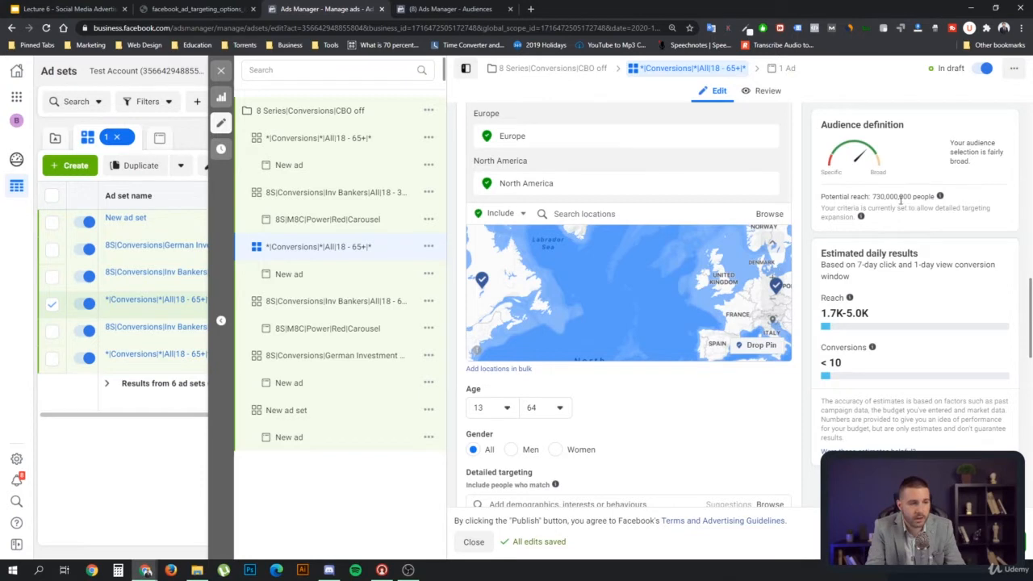
# Set the maximum age of the ad set's audience to 65+
pyautogui.scroll(-1, 666, 432)
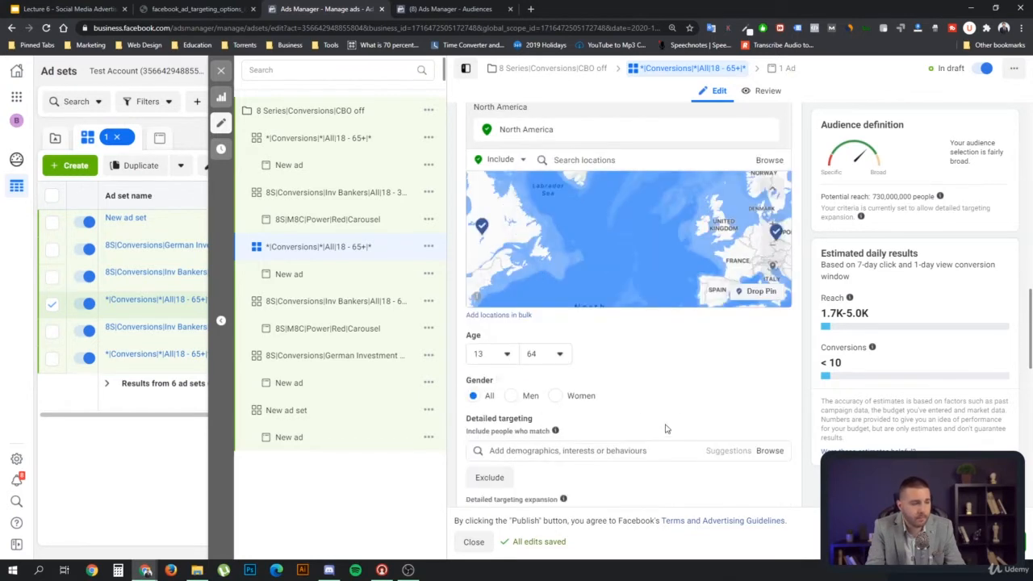
pyautogui.click(562, 359)
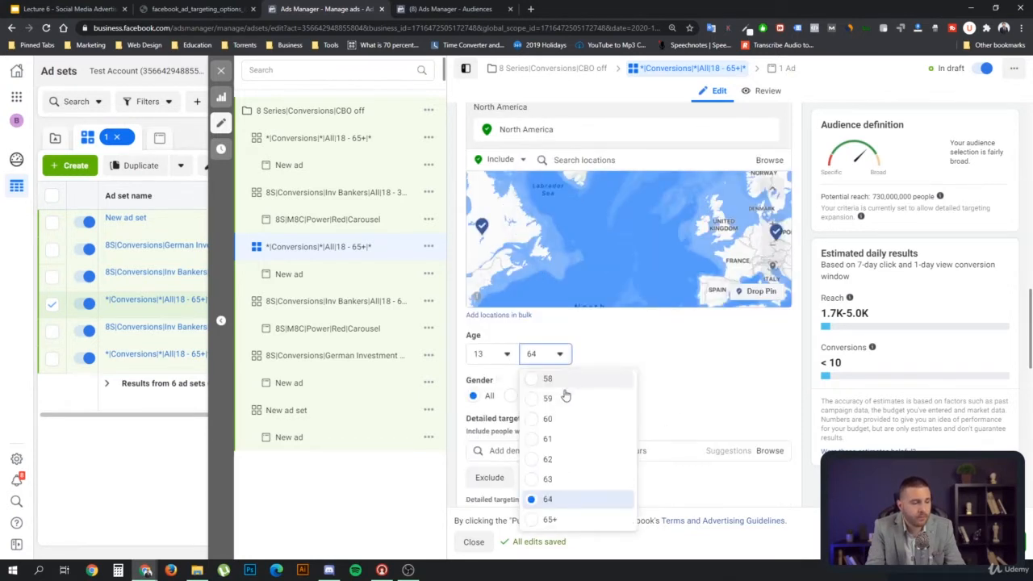
pyautogui.click(563, 520)
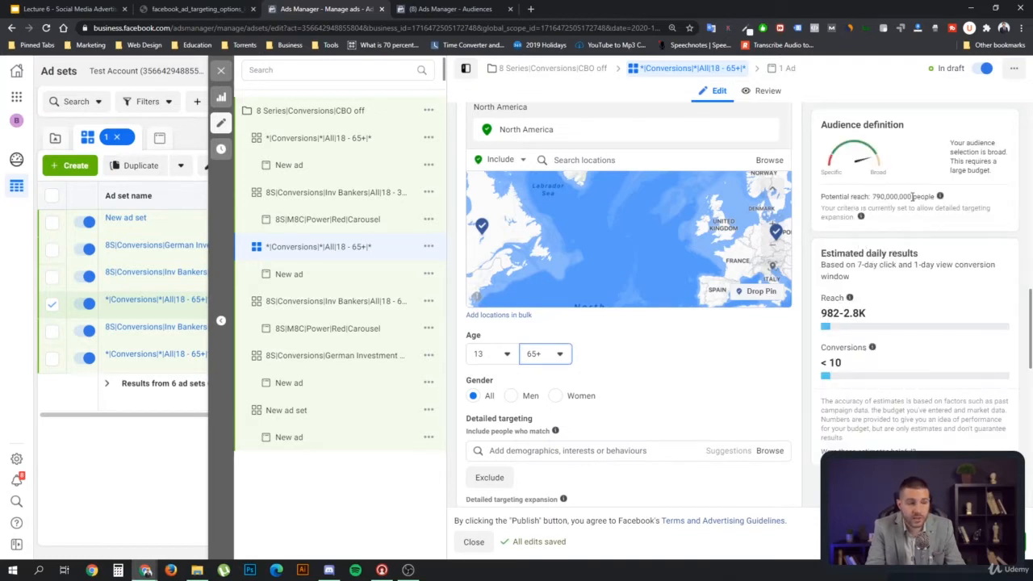
pyautogui.click(560, 358)
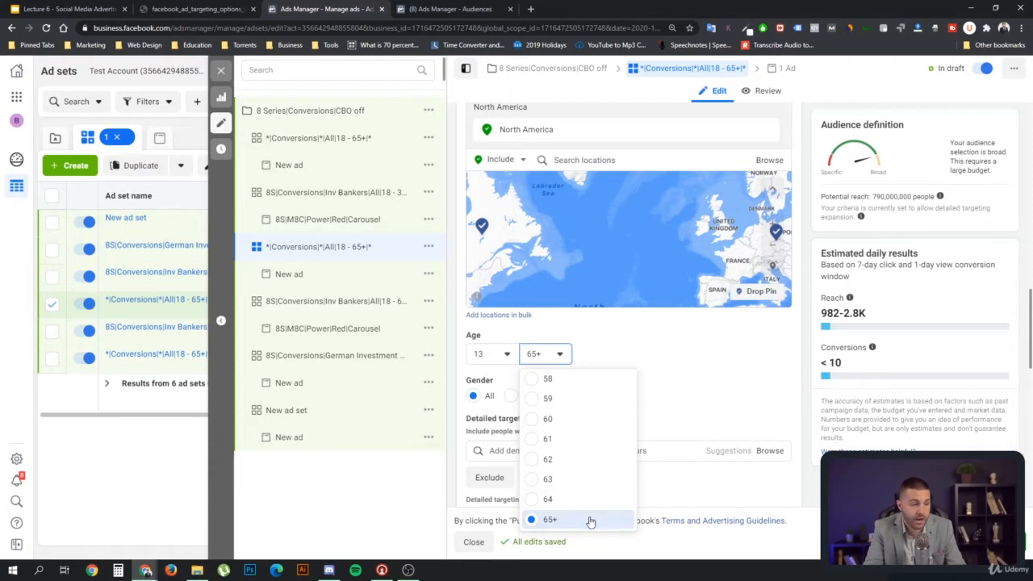
pyautogui.click(654, 353)
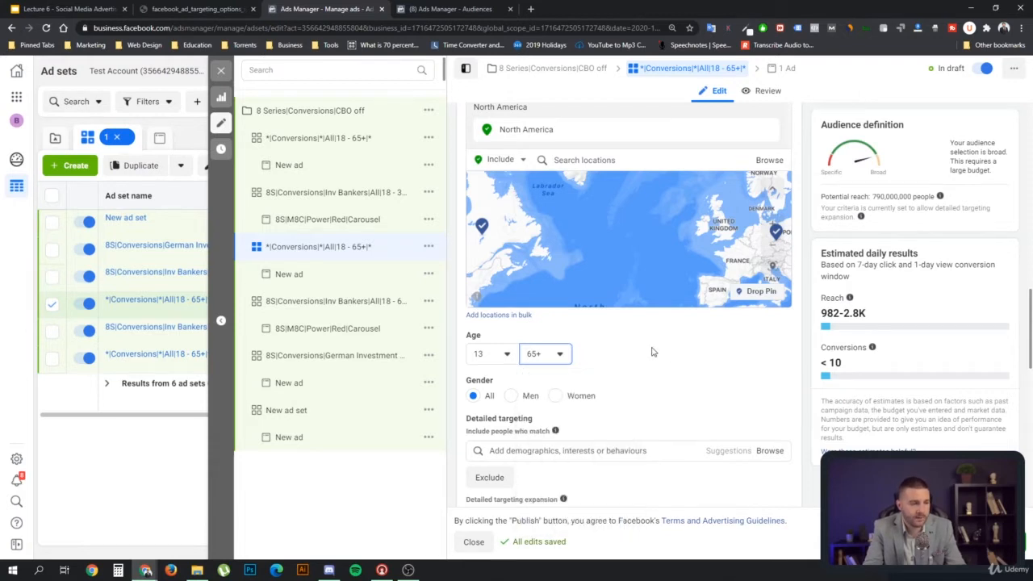
# Switch the audience's maximum age between 64 and 65+ twice to compare the potential reach, ending on 65+
pyautogui.click(550, 360)
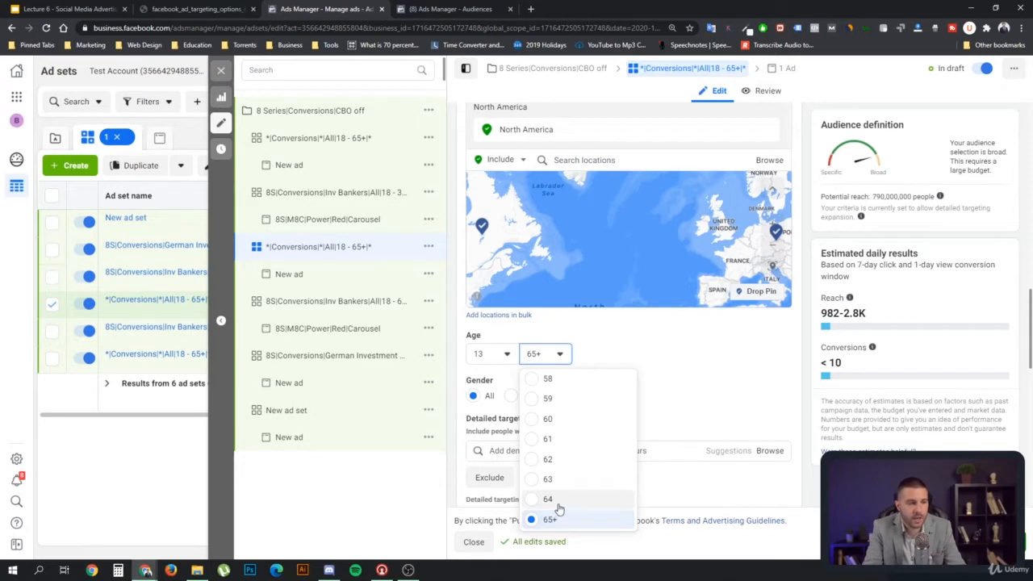
pyautogui.click(560, 502)
pyautogui.click(542, 353)
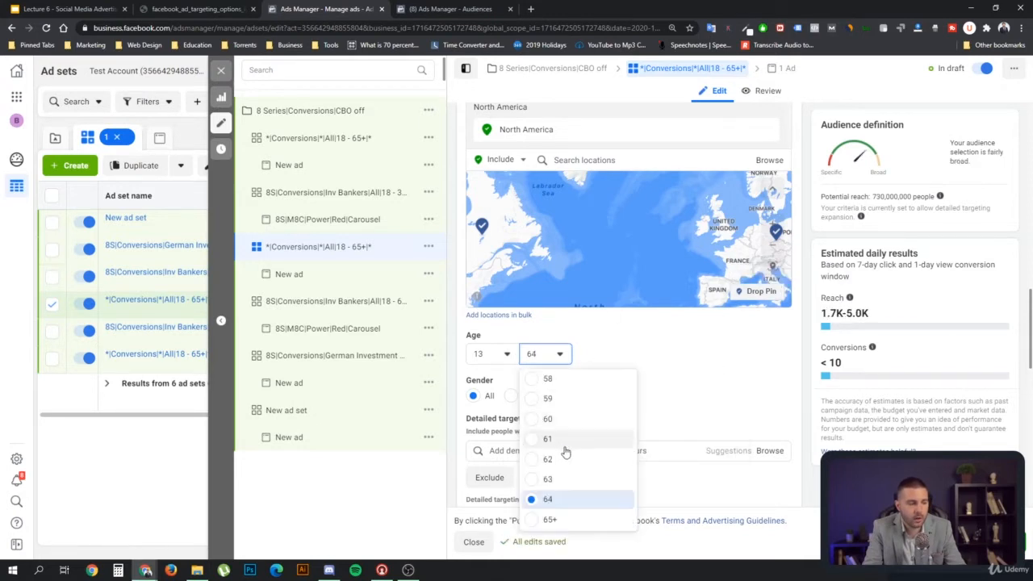
pyautogui.click(570, 520)
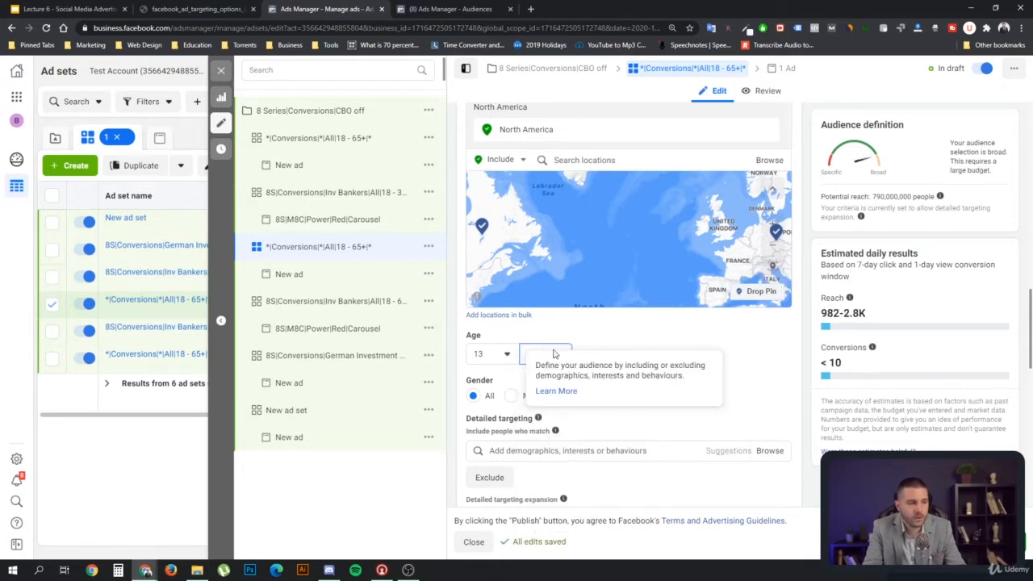
pyautogui.click(553, 354)
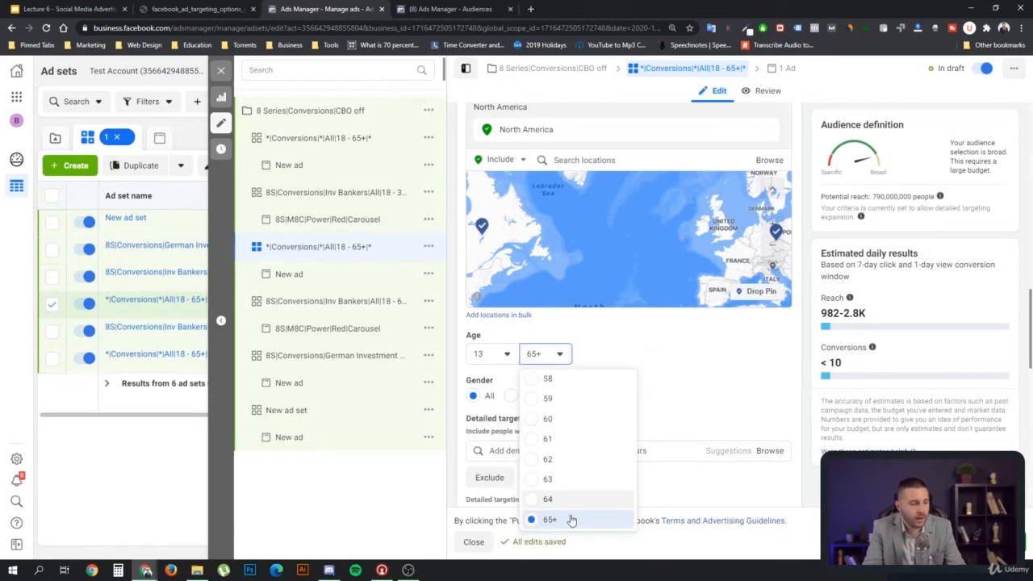
pyautogui.click(574, 499)
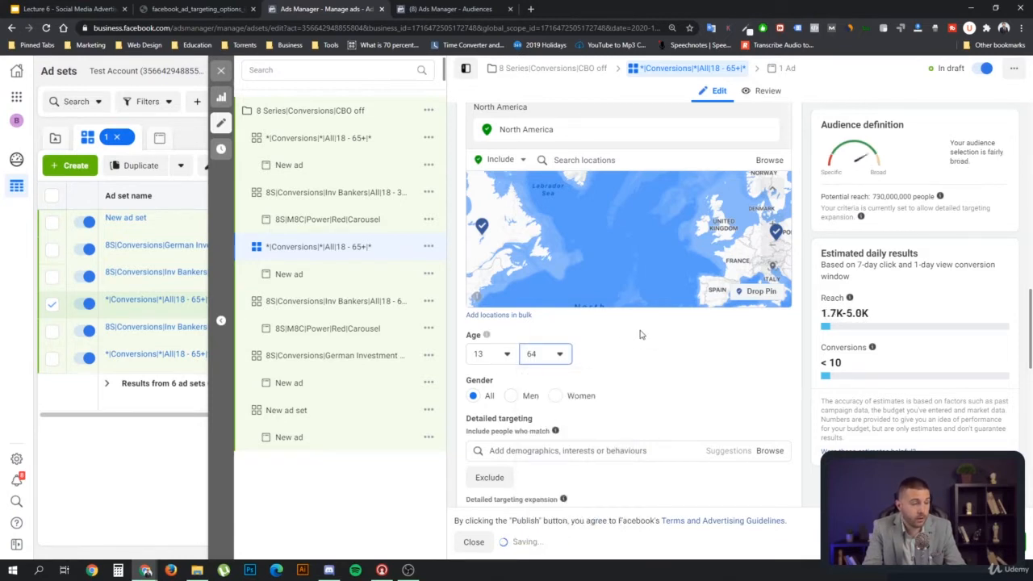
pyautogui.click(549, 358)
pyautogui.click(569, 520)
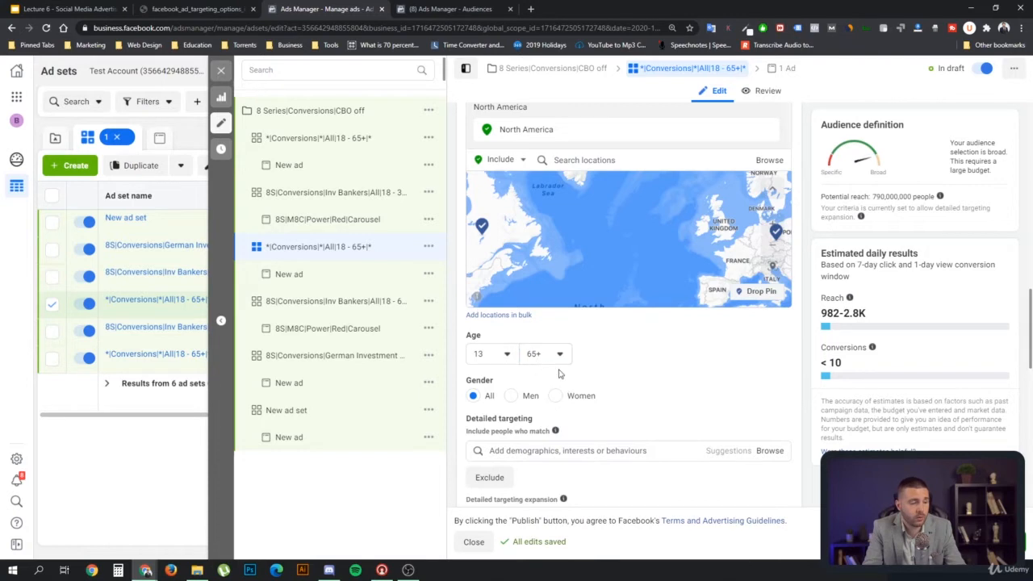
# Try a minimum age of 16 for the audience, and raise it to 18
pyautogui.click(507, 355)
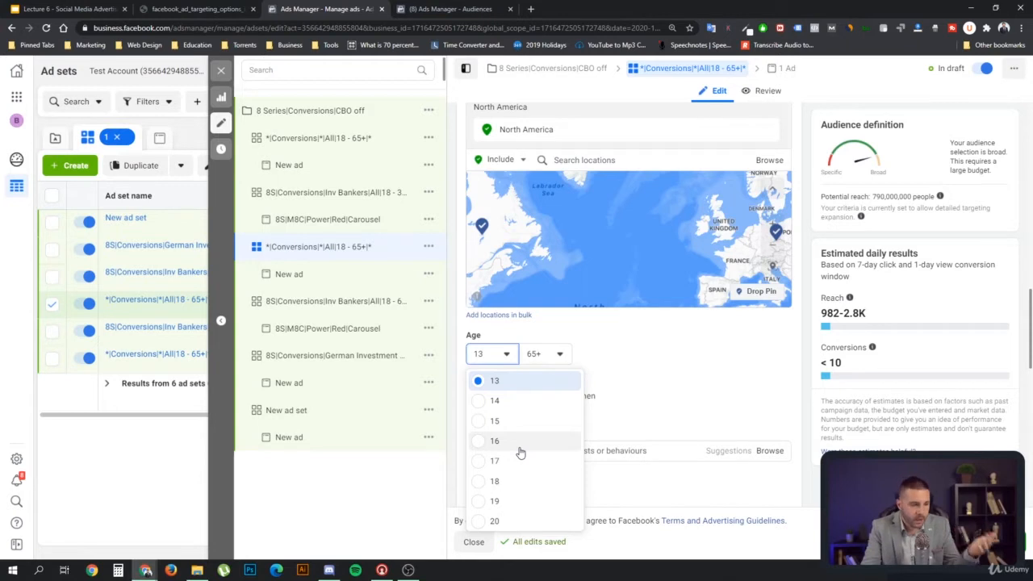
pyautogui.click(521, 443)
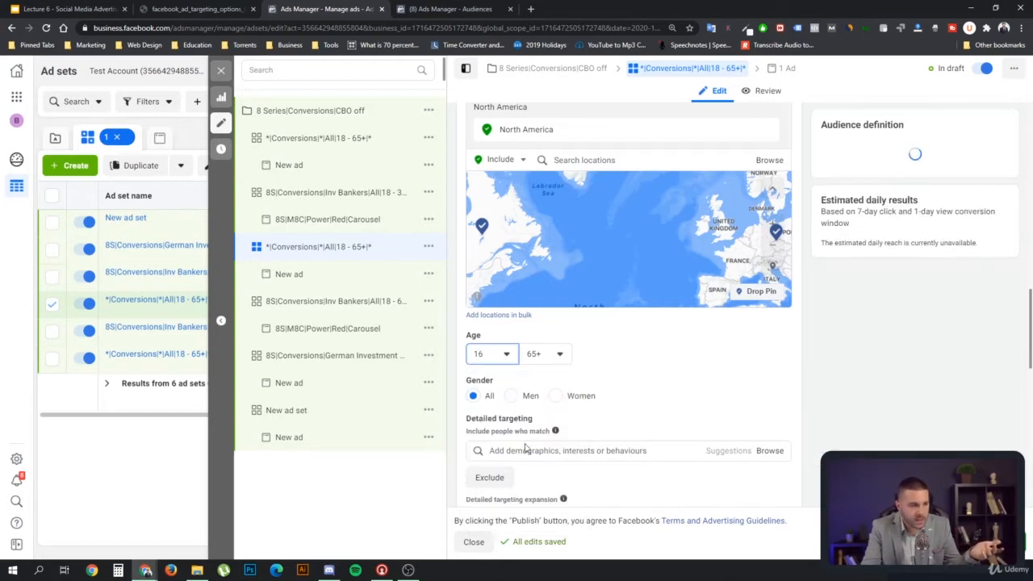
pyautogui.click(477, 355)
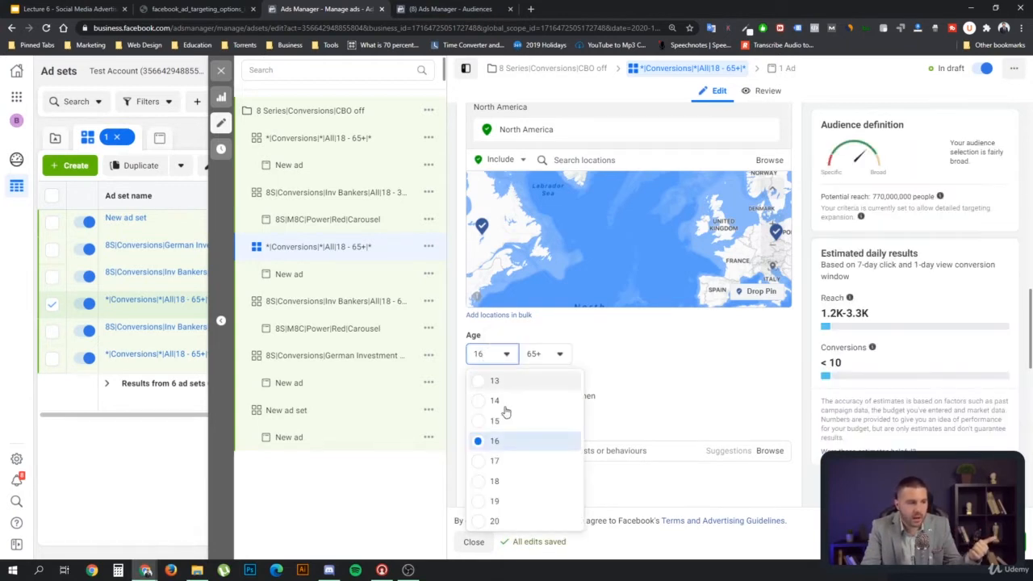
pyautogui.click(517, 488)
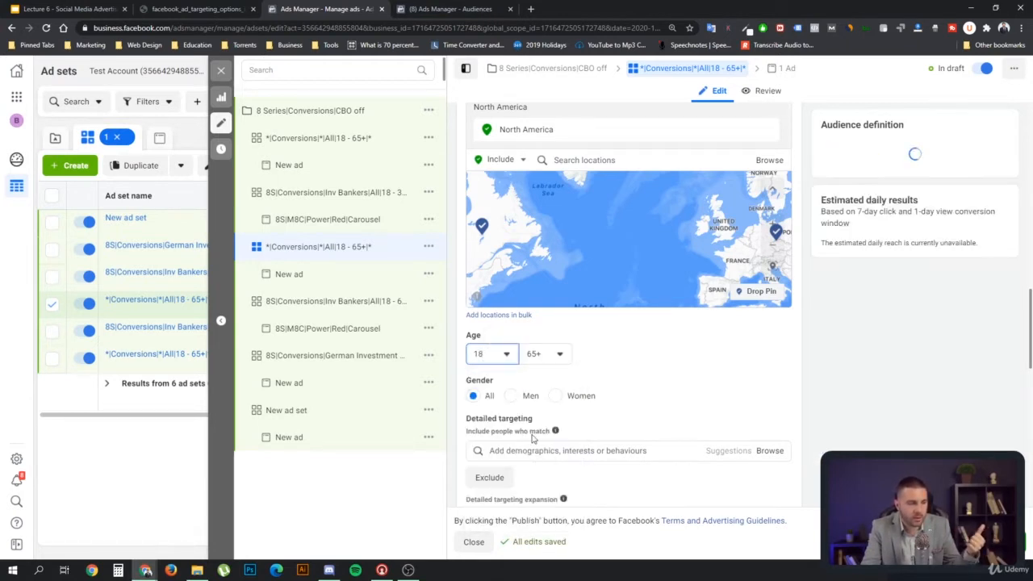
# Raise the audience's minimum age to 20
pyautogui.click(508, 356)
pyautogui.scroll(-1, 539, 508)
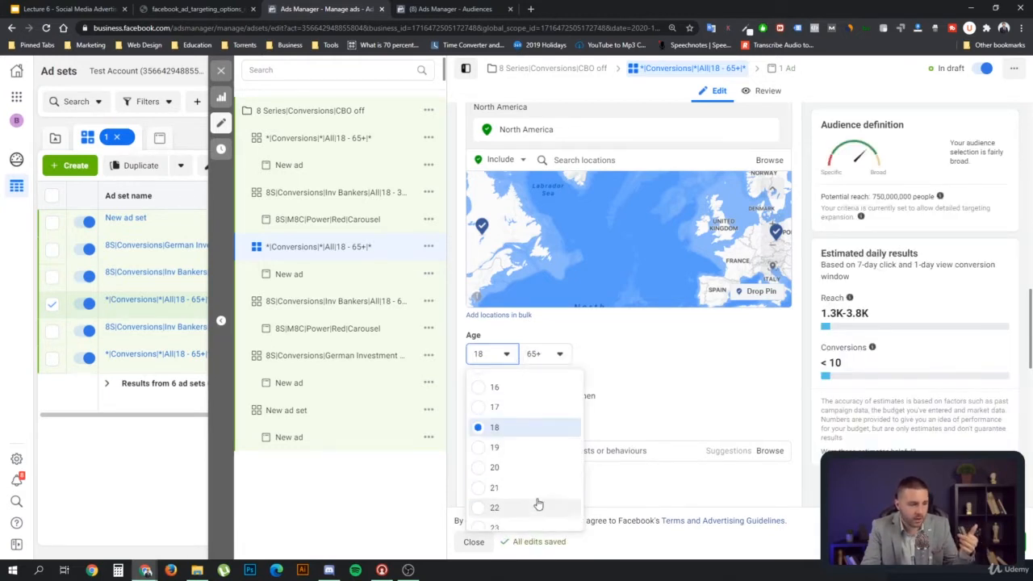
pyautogui.click(527, 470)
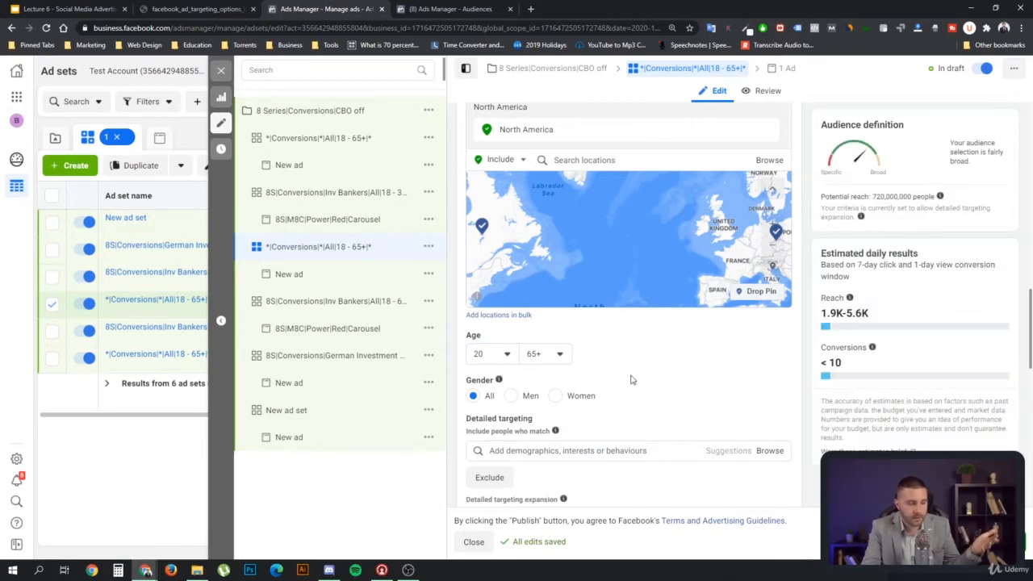
pyautogui.click(508, 357)
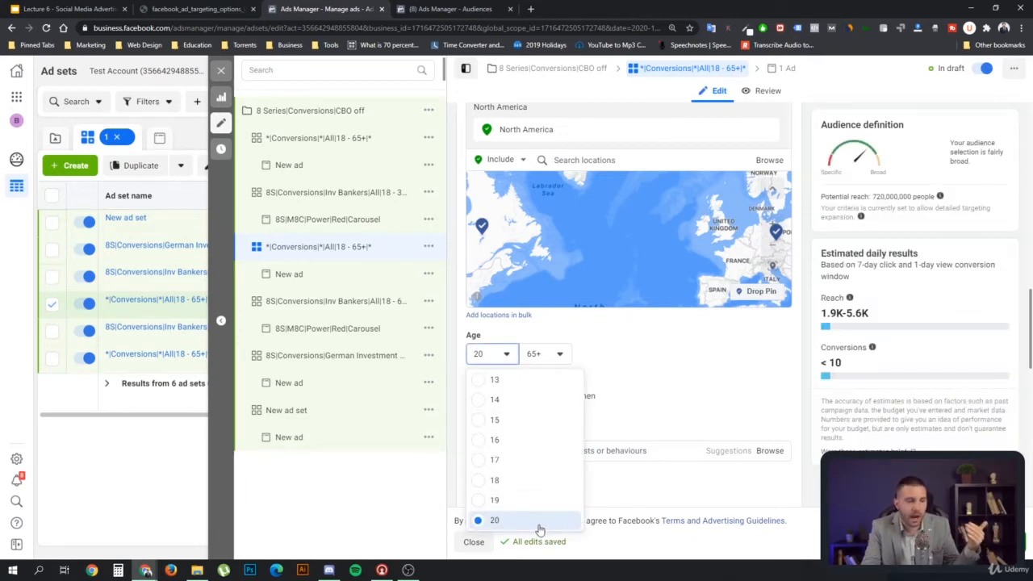
pyautogui.click(628, 364)
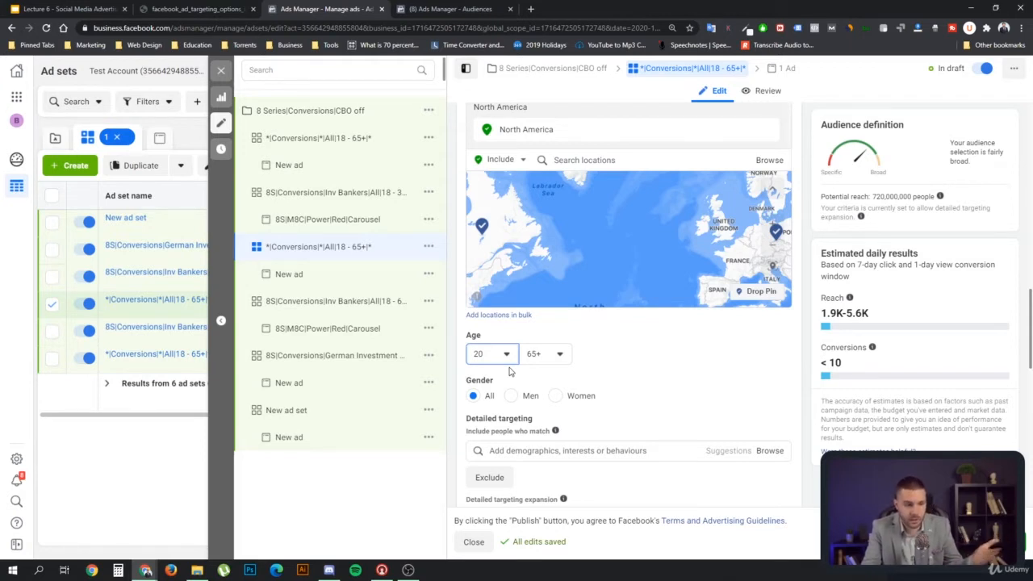
# Try a minimum age of 21 for the audience
pyautogui.click(505, 358)
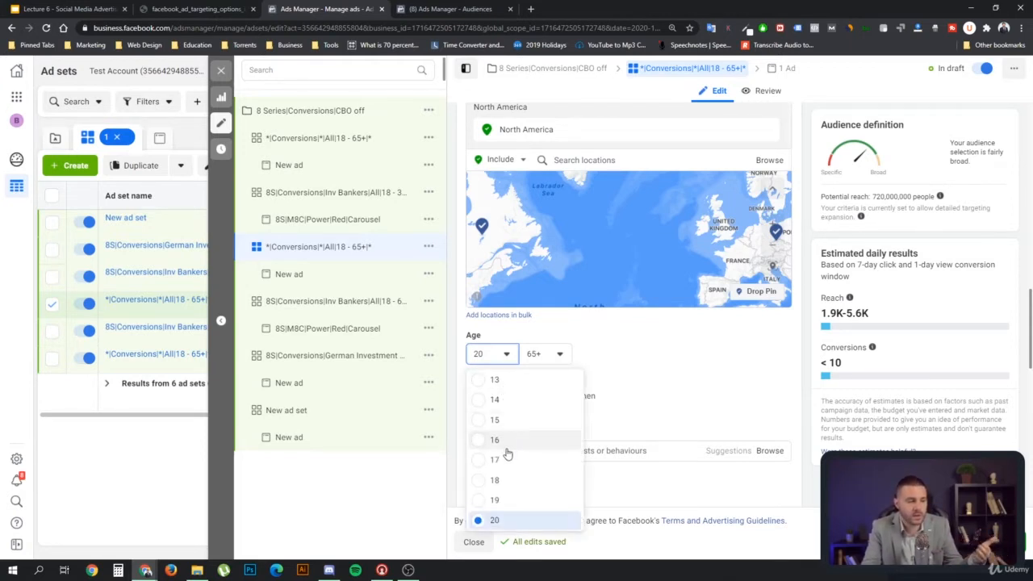
pyautogui.scroll(-2, 517, 500)
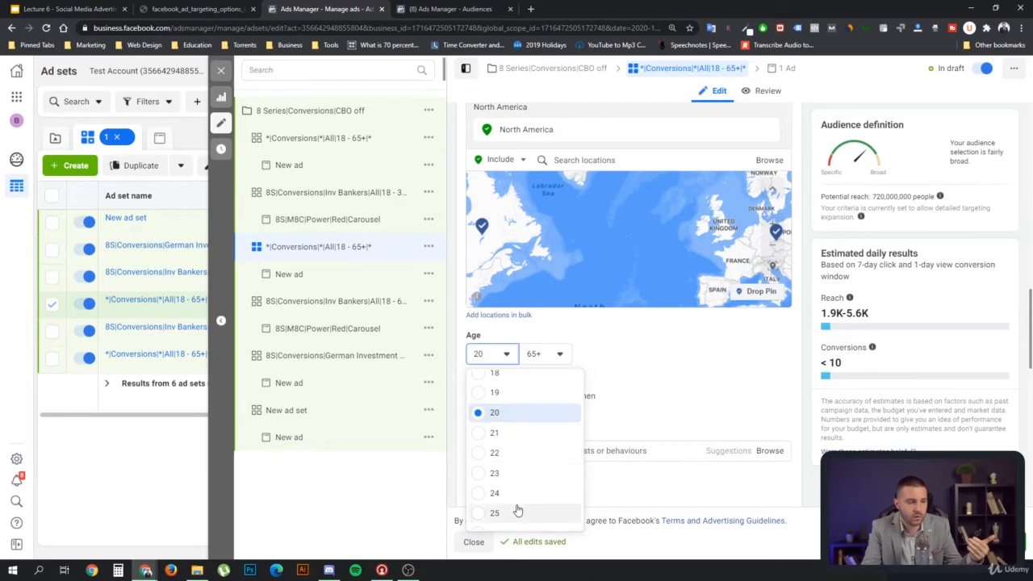
pyautogui.click(504, 433)
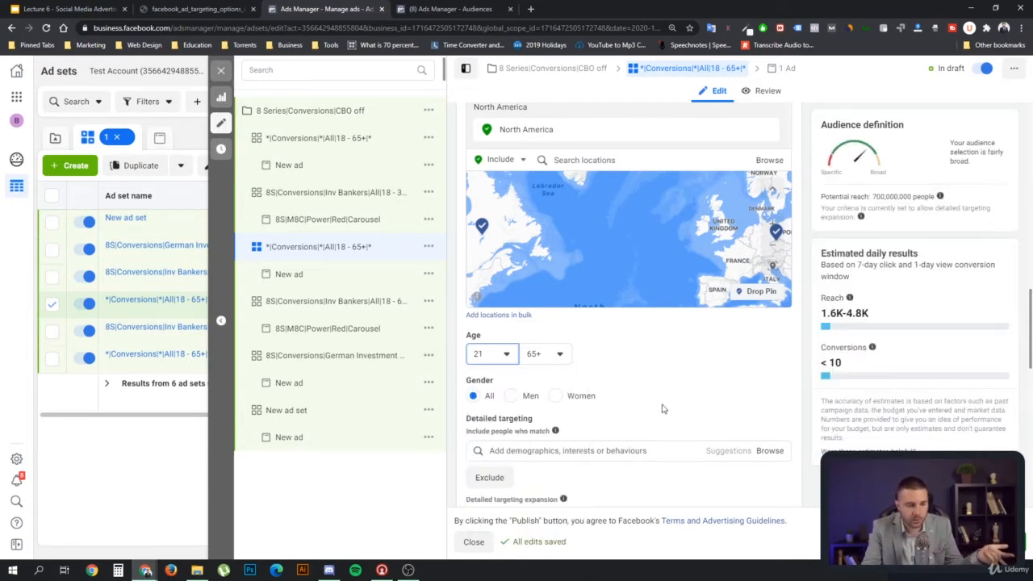
# Set the audience's minimum age back to 18
pyautogui.moveTo(500, 375)
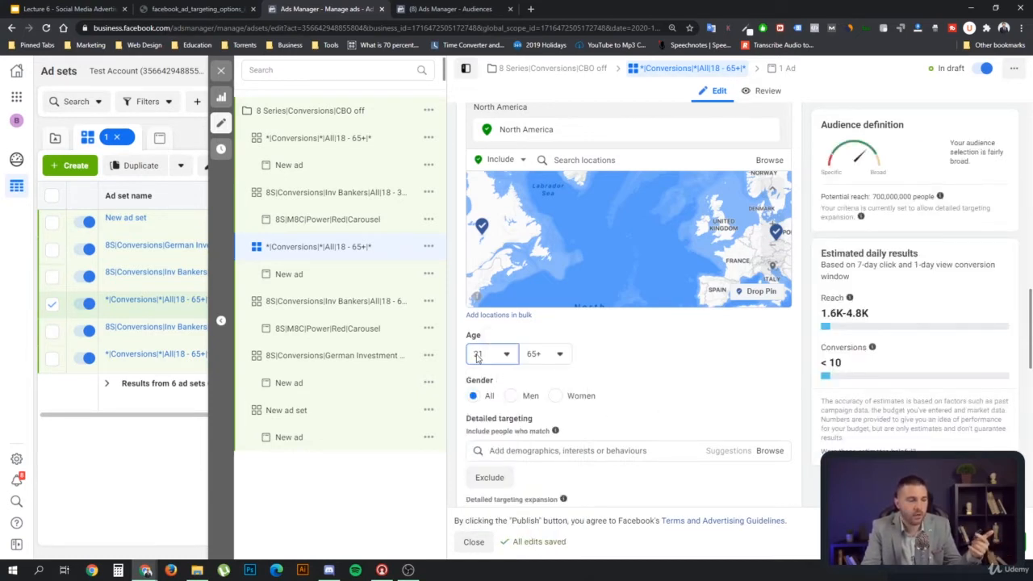
pyautogui.click(484, 354)
pyautogui.scroll(1, 514, 401)
pyautogui.click(515, 392)
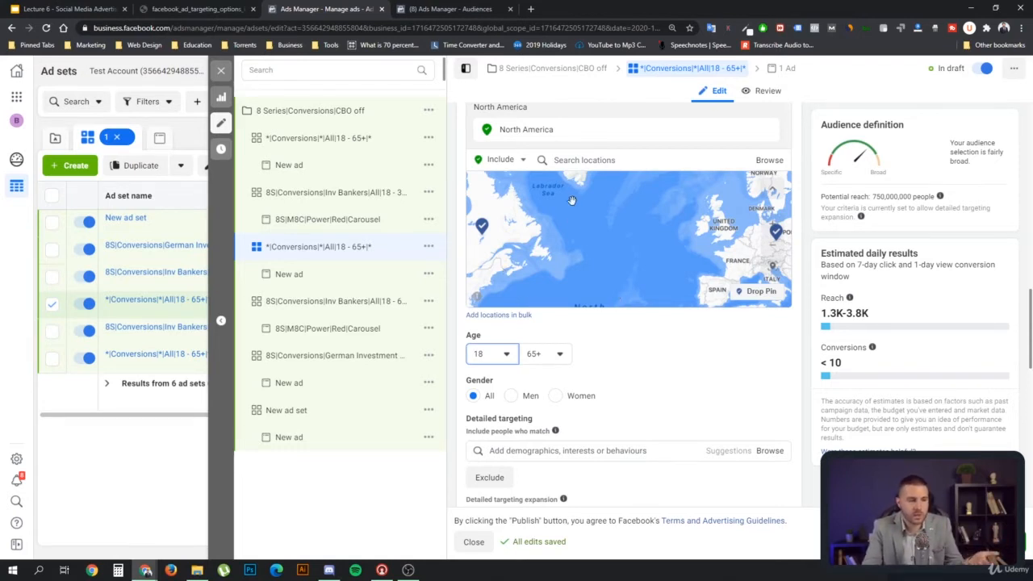
# Try the gender targeting on Men and on Women, returning it to All each time
pyautogui.scroll(2, 599, 214)
pyautogui.scroll(-1, 635, 330)
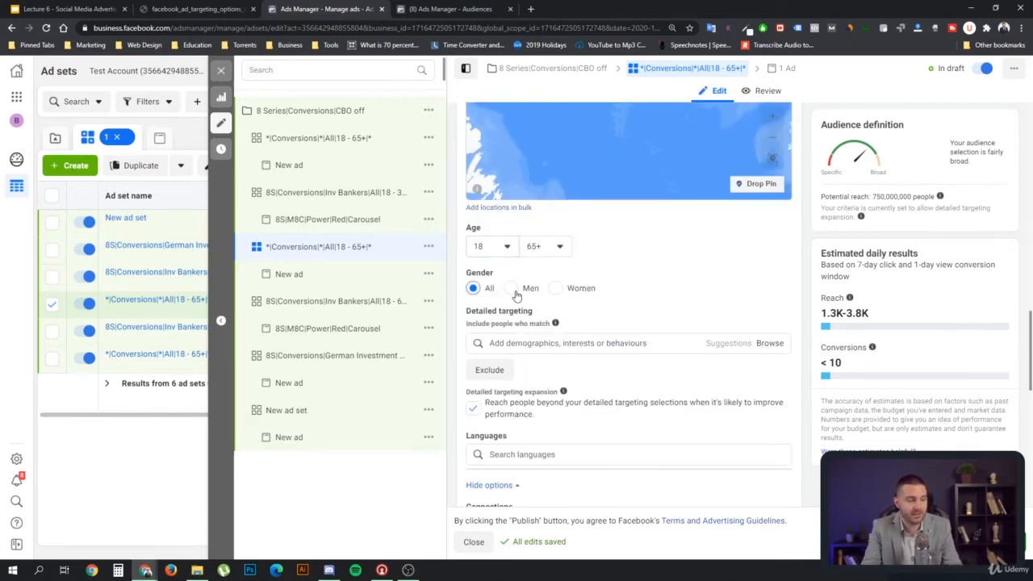
pyautogui.click(544, 295)
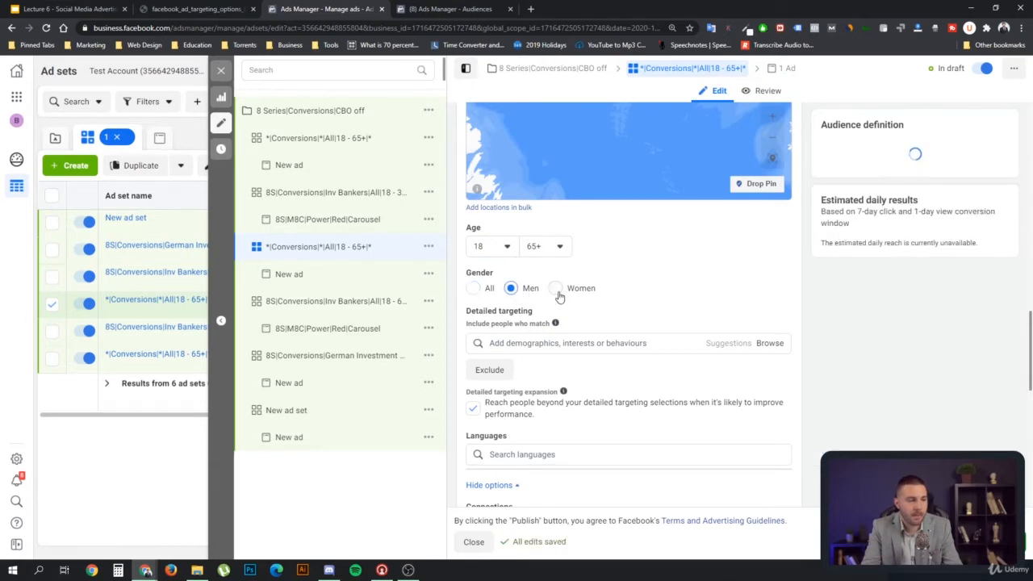
pyautogui.click(556, 291)
pyautogui.click(478, 292)
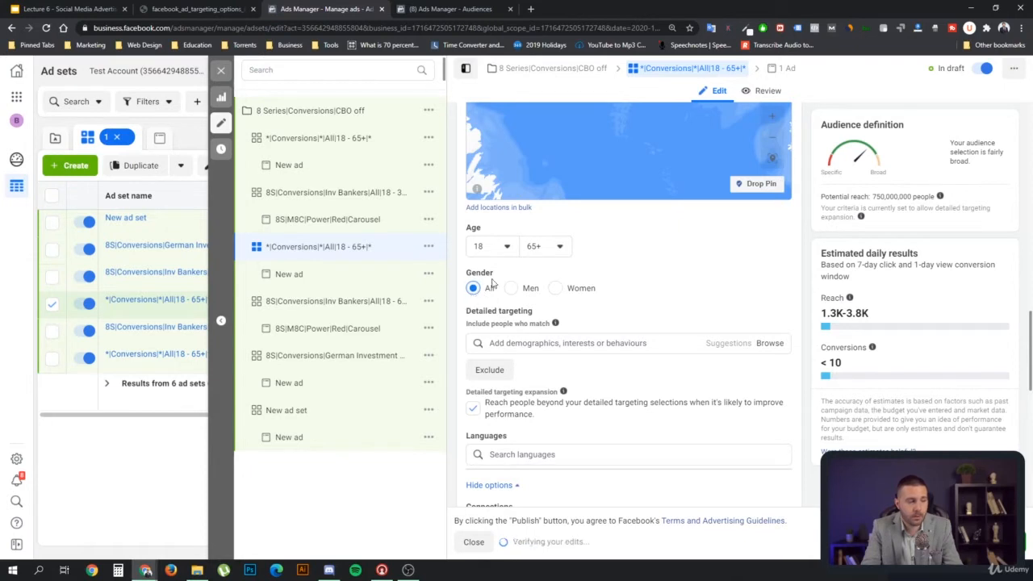
pyautogui.moveTo(498, 273)
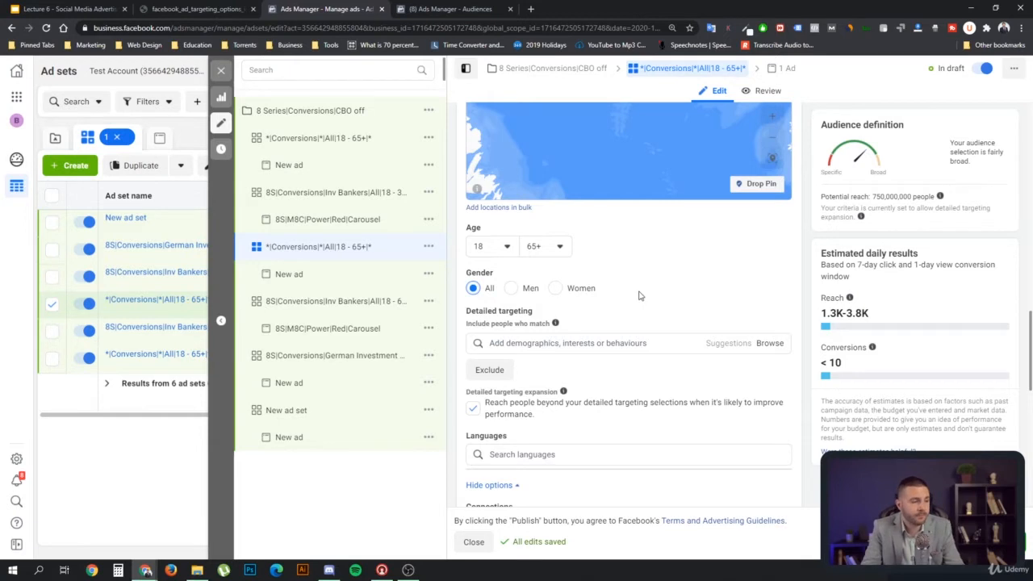
pyautogui.scroll(-1, 644, 284)
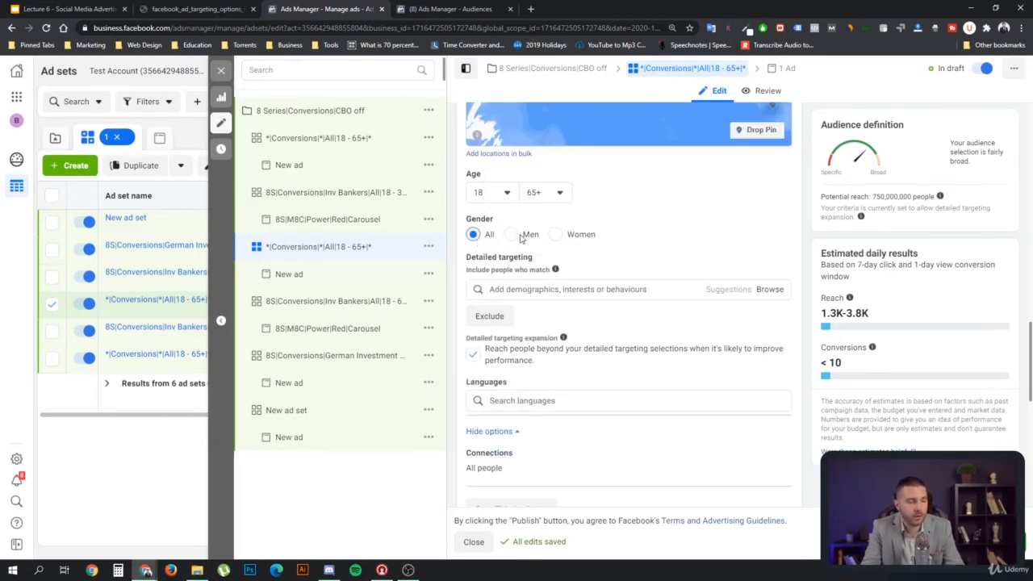
pyautogui.click(514, 235)
pyautogui.click(556, 234)
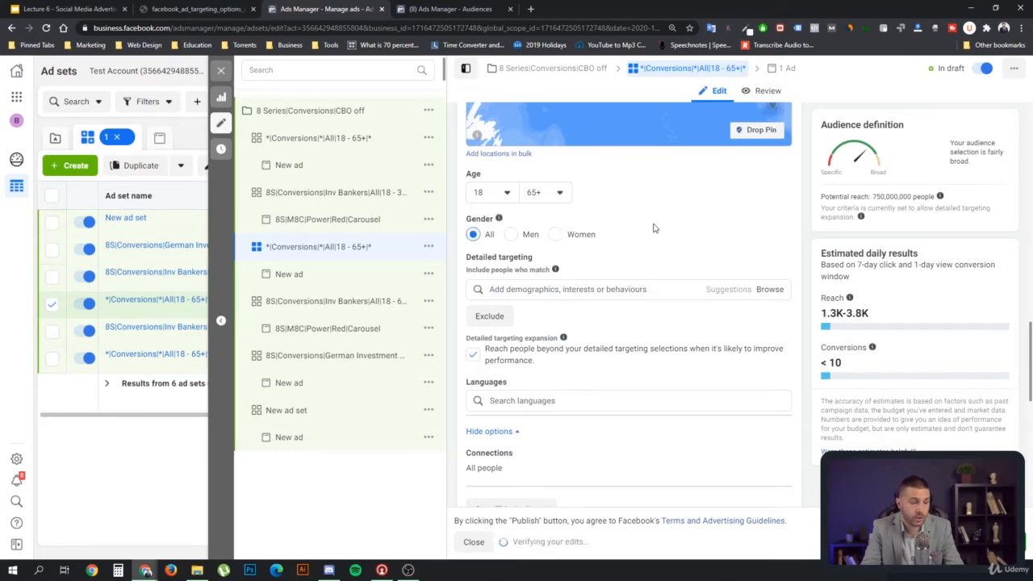
# Remove North America and Europe from the audience's targeted locations
pyautogui.scroll(-1, 652, 228)
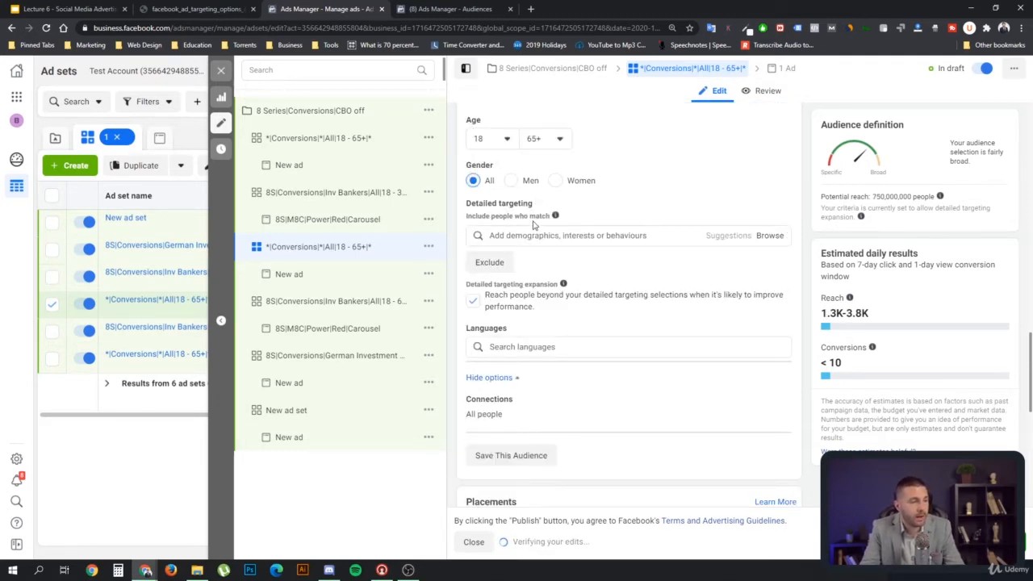
pyautogui.scroll(-1, 597, 295)
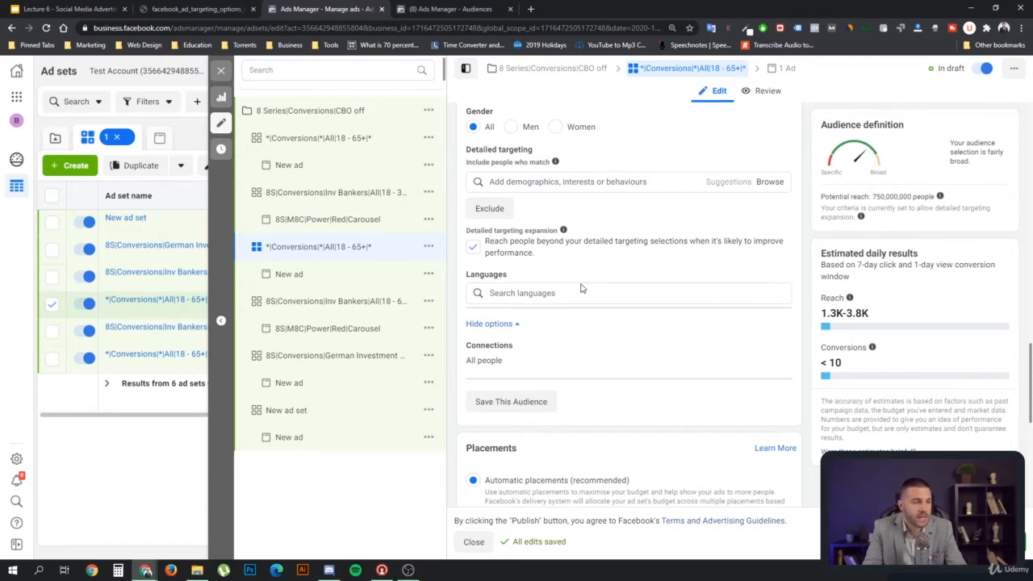
pyautogui.scroll(4, 582, 287)
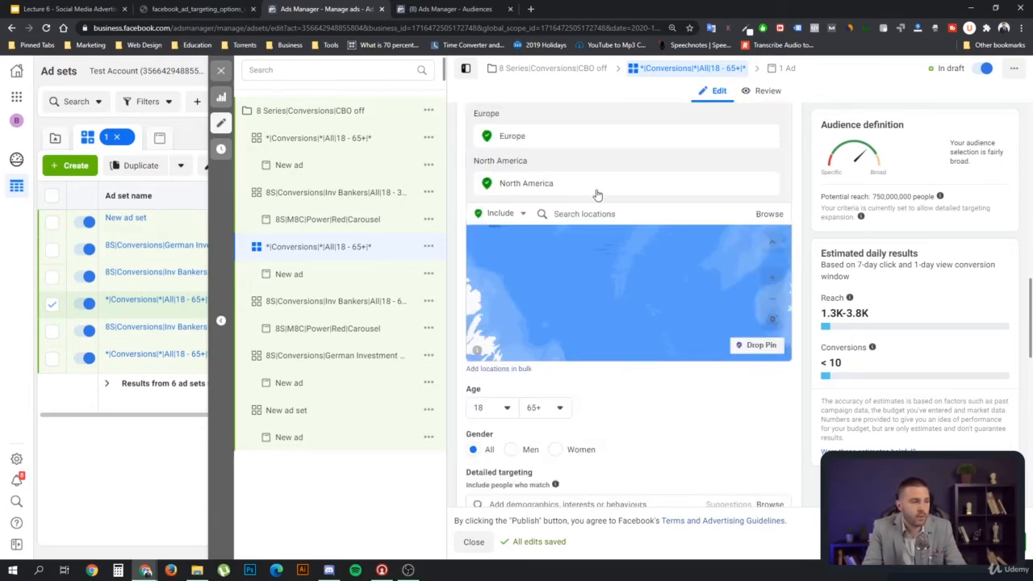
pyautogui.click(771, 187)
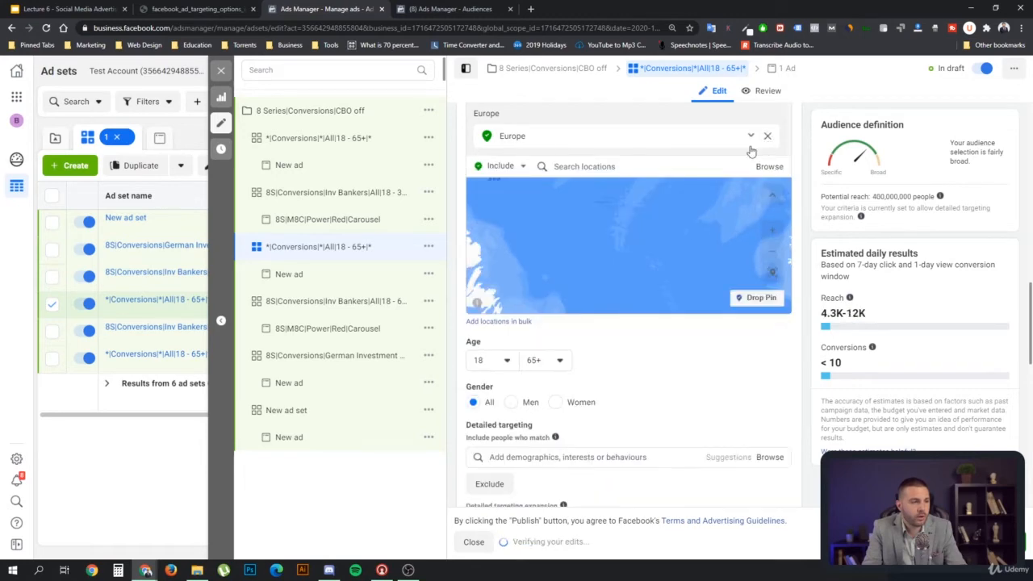
pyautogui.click(767, 136)
# Try San Francisco, California as the included location for people living in or recently in it
pyautogui.click(554, 300)
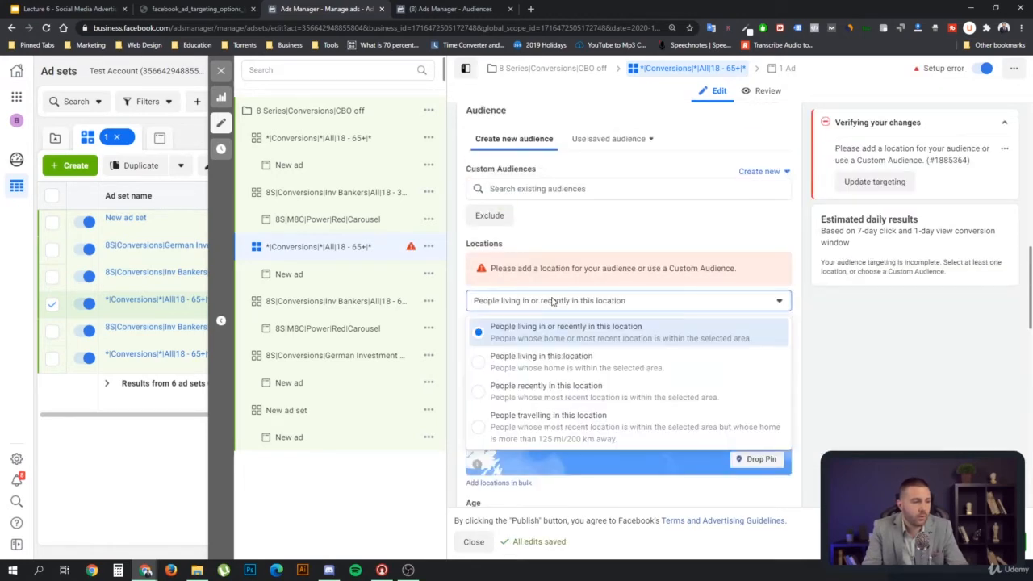
pyautogui.click(595, 241)
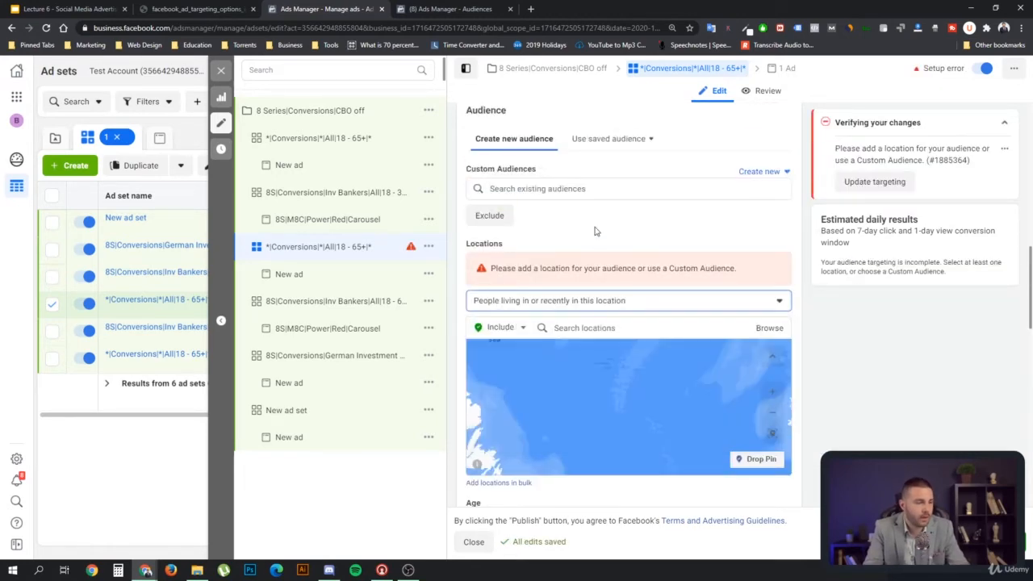
pyautogui.click(555, 327)
pyautogui.write('san ')
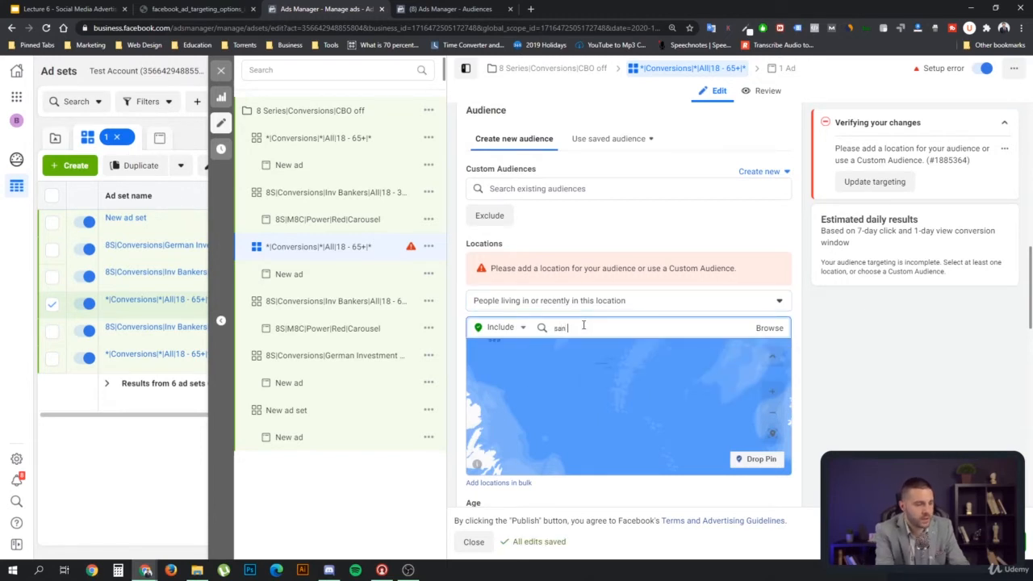
pyautogui.write('franc')
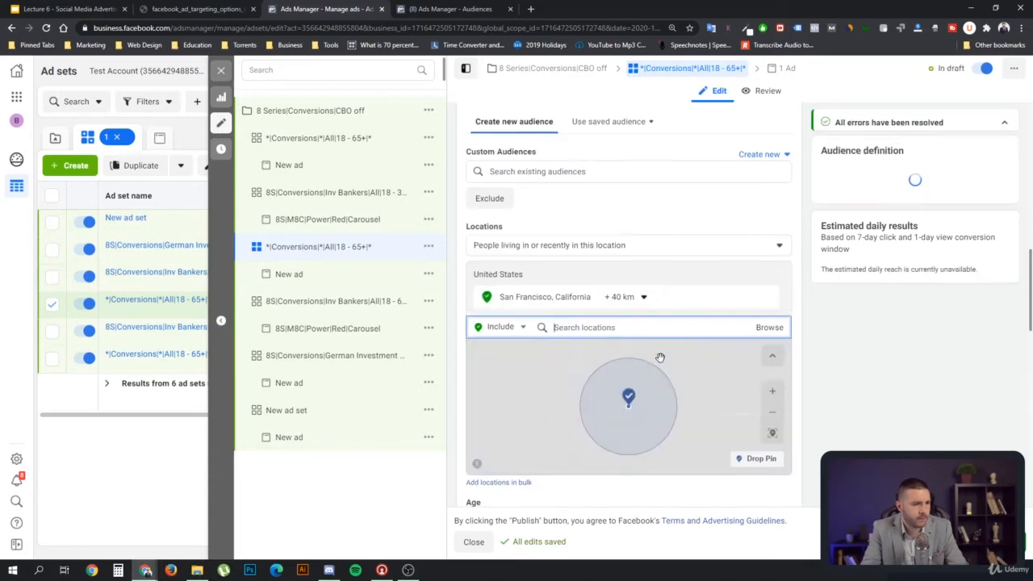
pyautogui.click(655, 355)
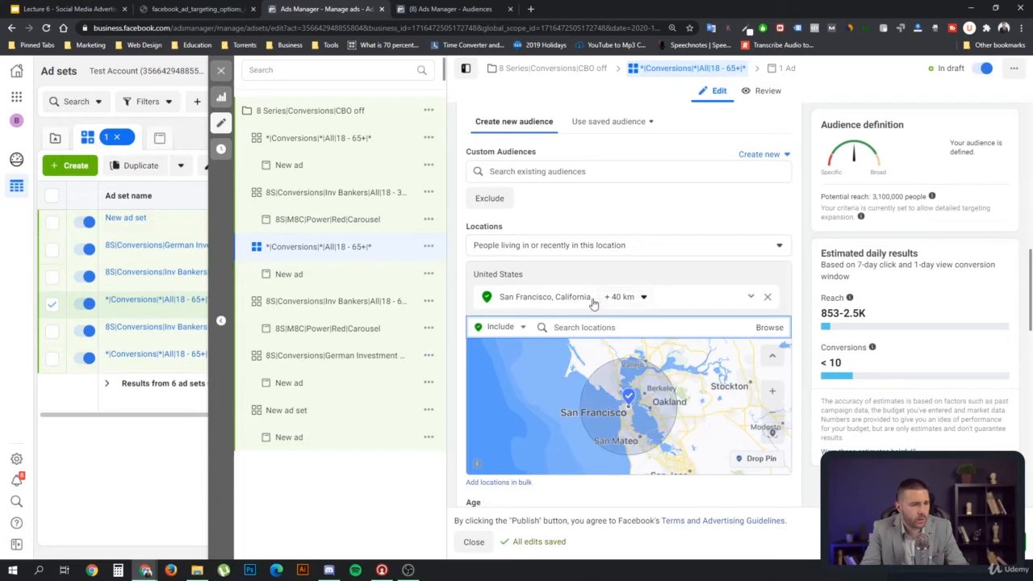
# Widen the radius around San Francisco to 60 km
pyautogui.click(621, 297)
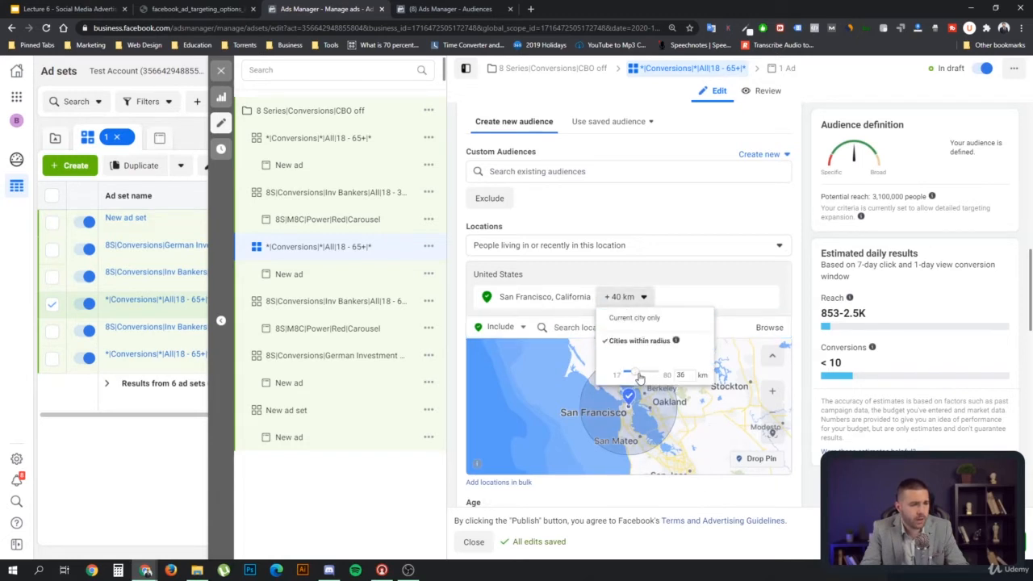
pyautogui.moveTo(639, 378); pyautogui.dragTo(651, 378)
pyautogui.click(695, 388)
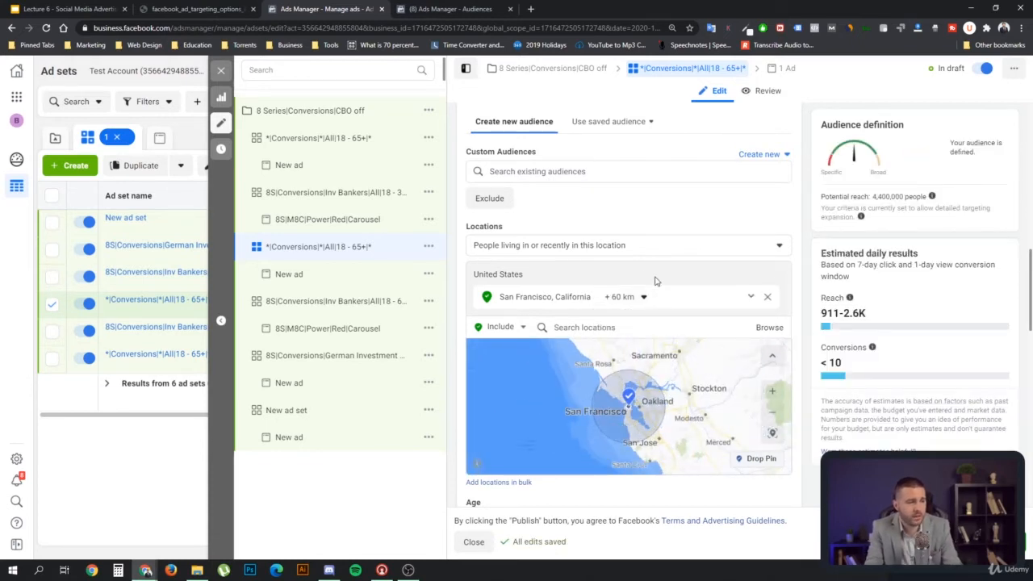
# Try Korean as the audience's targeted language
pyautogui.scroll(-1, 655, 213)
pyautogui.scroll(-1, 664, 355)
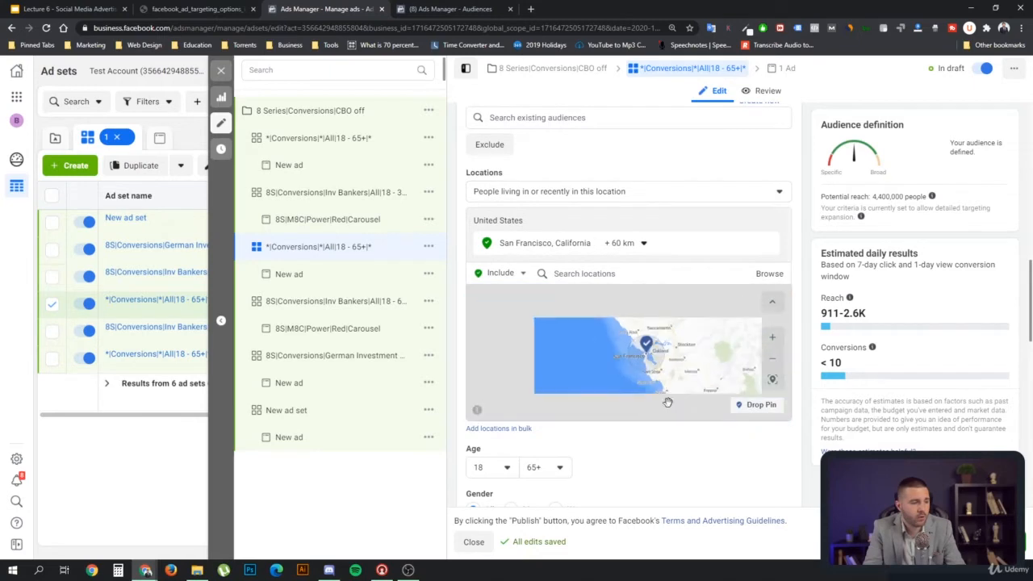
pyautogui.scroll(-3, 664, 460)
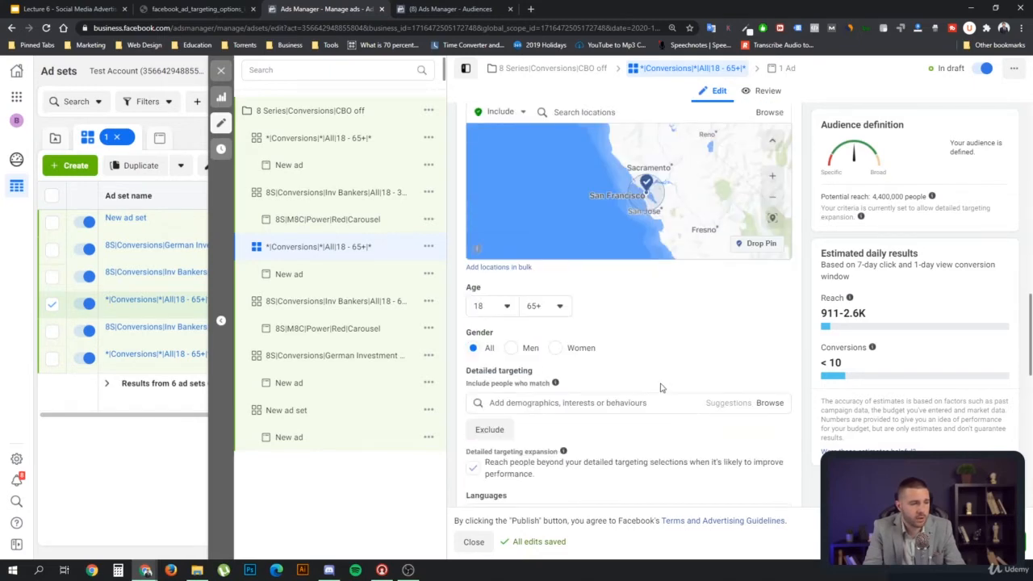
pyautogui.scroll(-2, 645, 356)
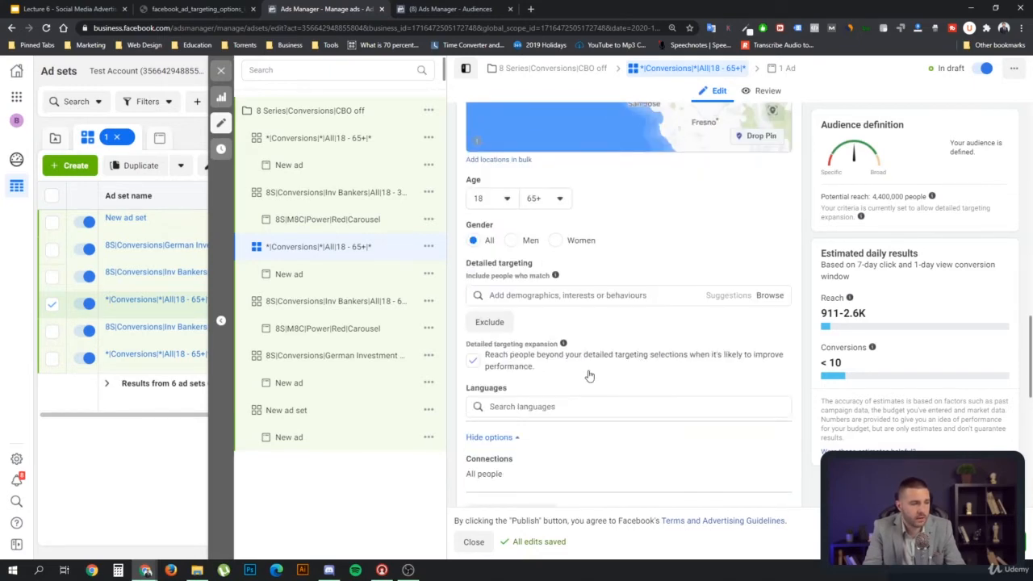
pyautogui.click(554, 406)
pyautogui.write('ko')
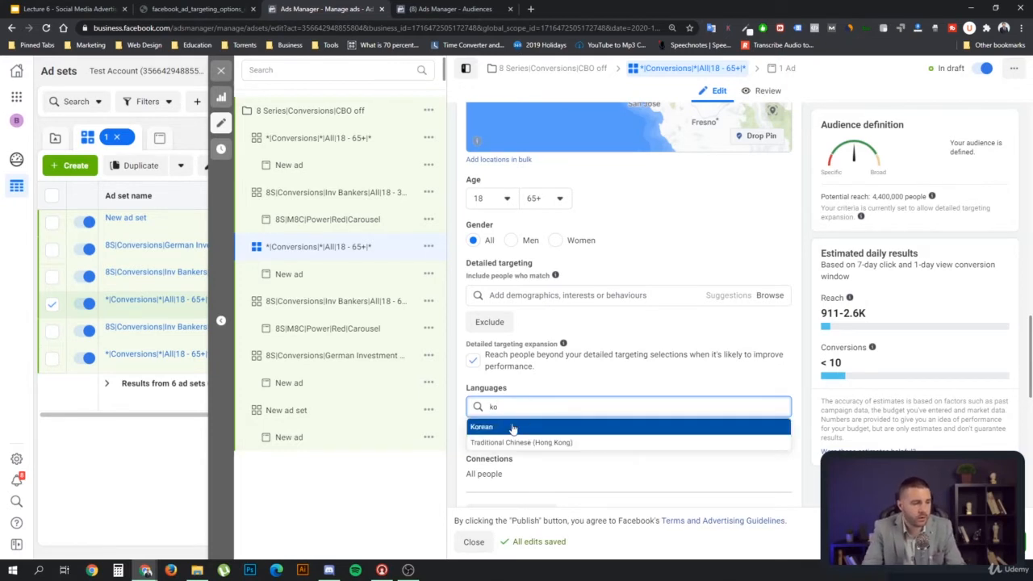
pyautogui.click(522, 425)
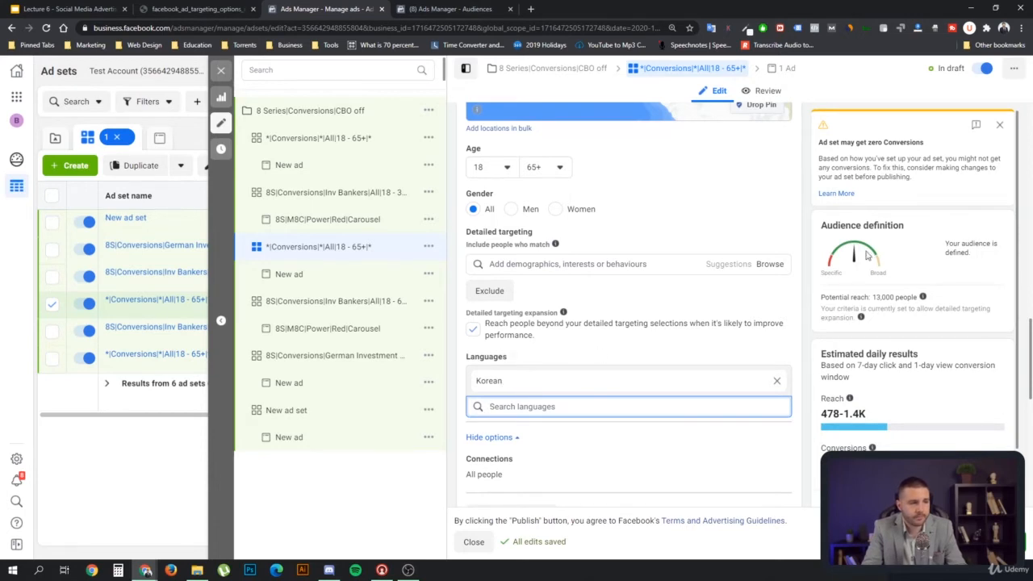
# Dismiss the warning that the ad set may get zero conversions
pyautogui.scroll(1, 912, 234)
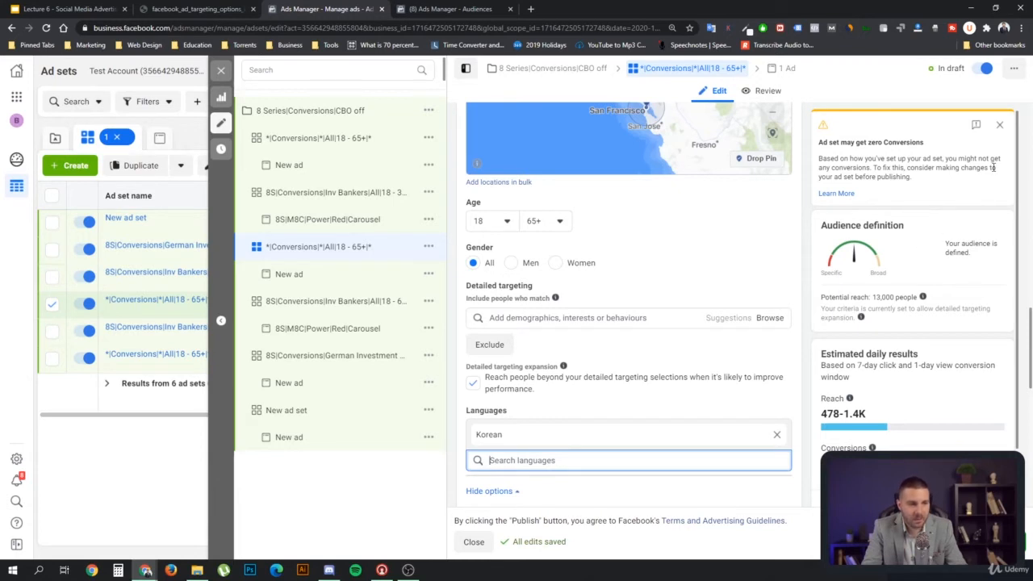
pyautogui.click(999, 124)
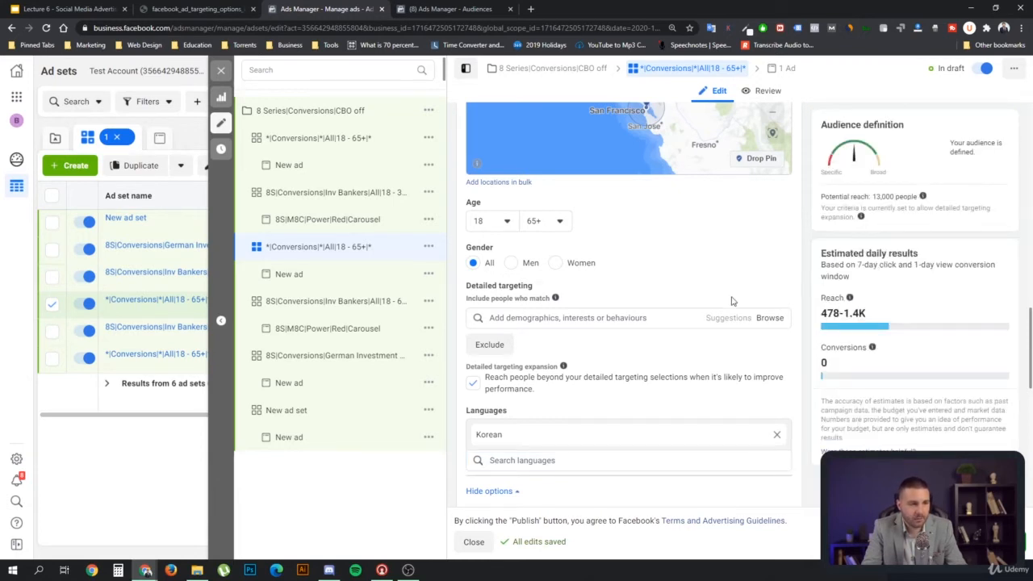
pyautogui.scroll(-1, 659, 334)
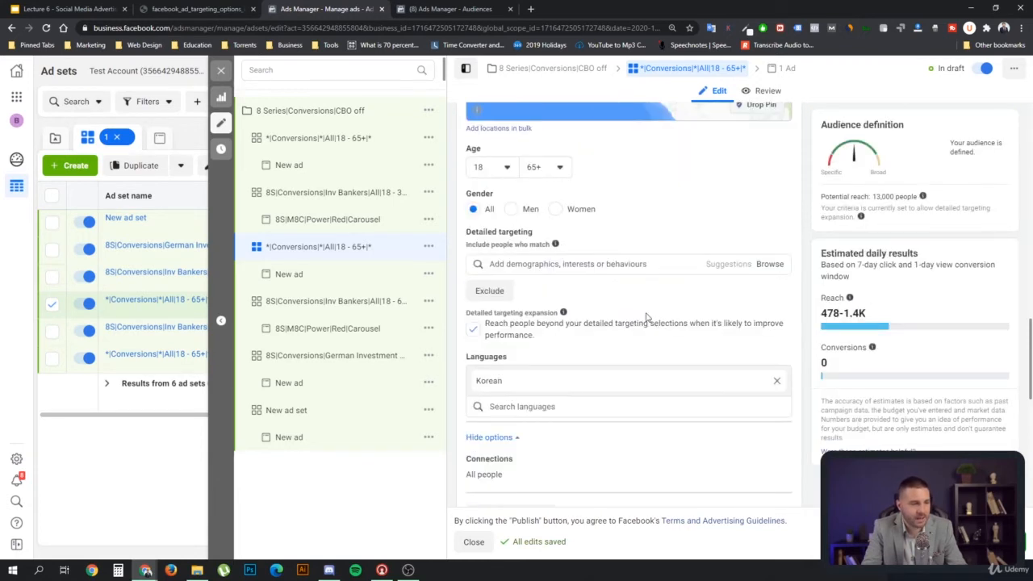
pyautogui.scroll(-1, 648, 316)
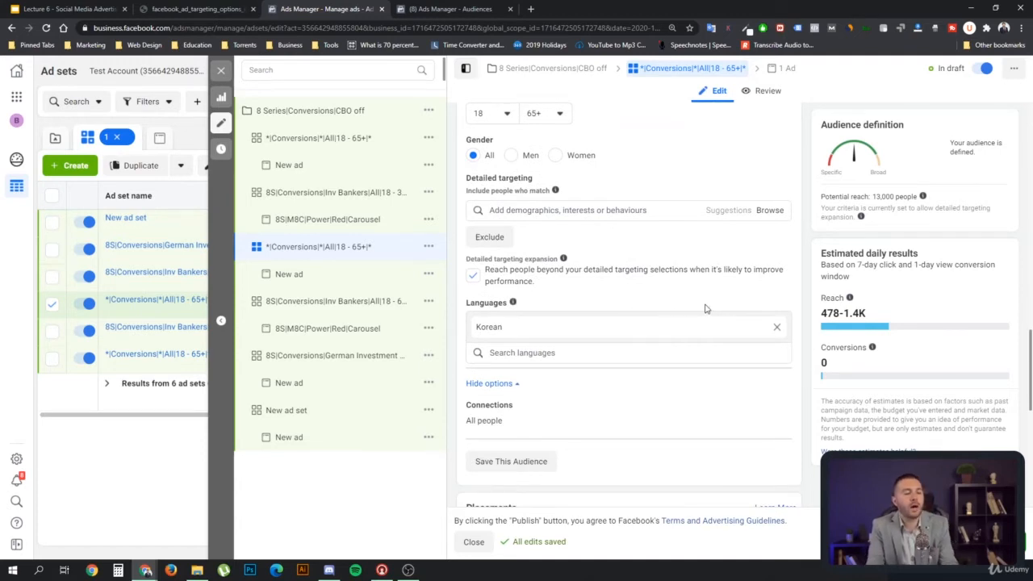
# Remove Korean from the audience's targeted languages
pyautogui.moveTo(513, 305)
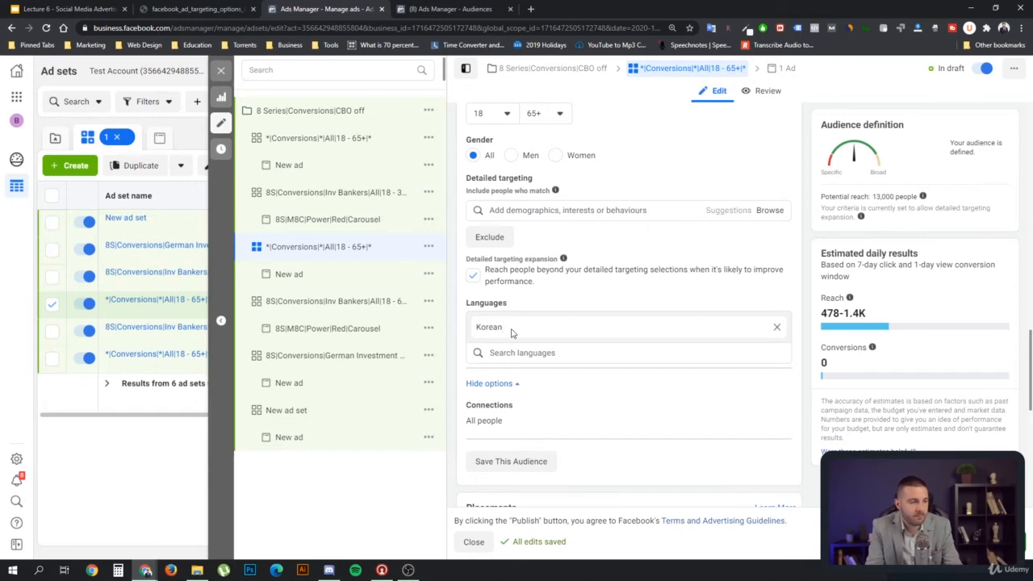
pyautogui.click(504, 353)
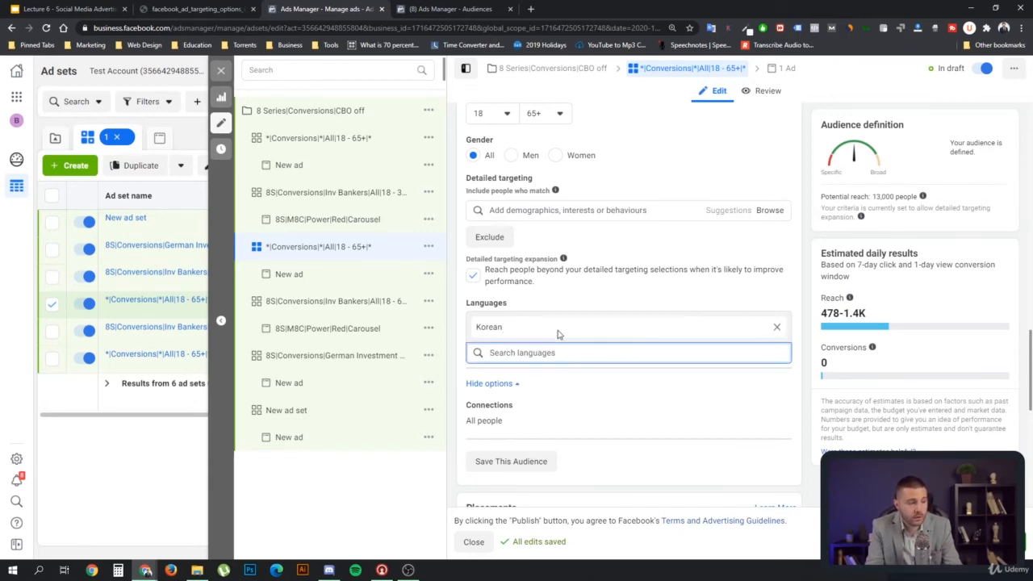
pyautogui.click(503, 330)
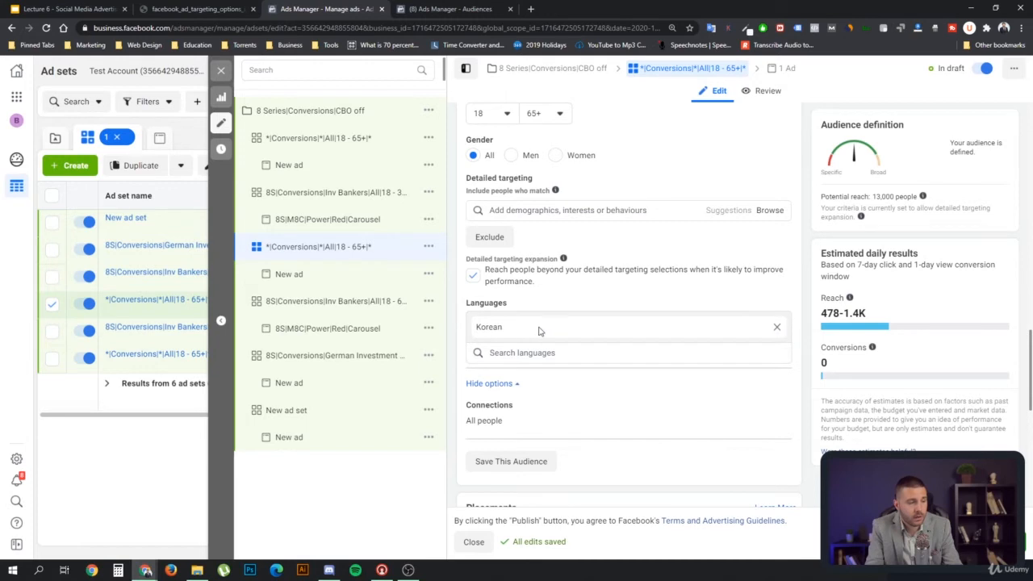
pyautogui.click(777, 329)
pyautogui.click(488, 322)
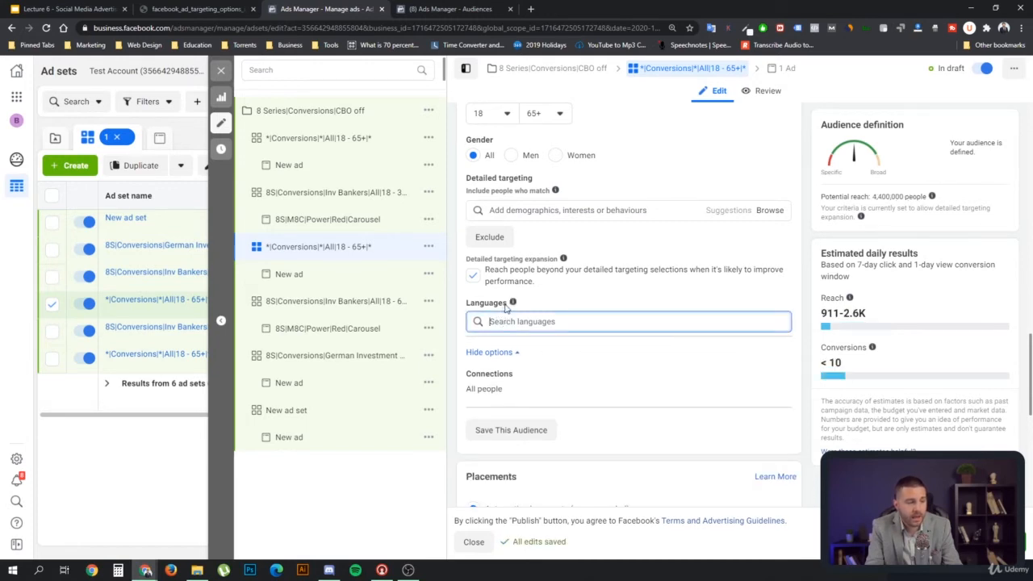
# Read the help note explaining when to specify a language for the audience
pyautogui.click(513, 302)
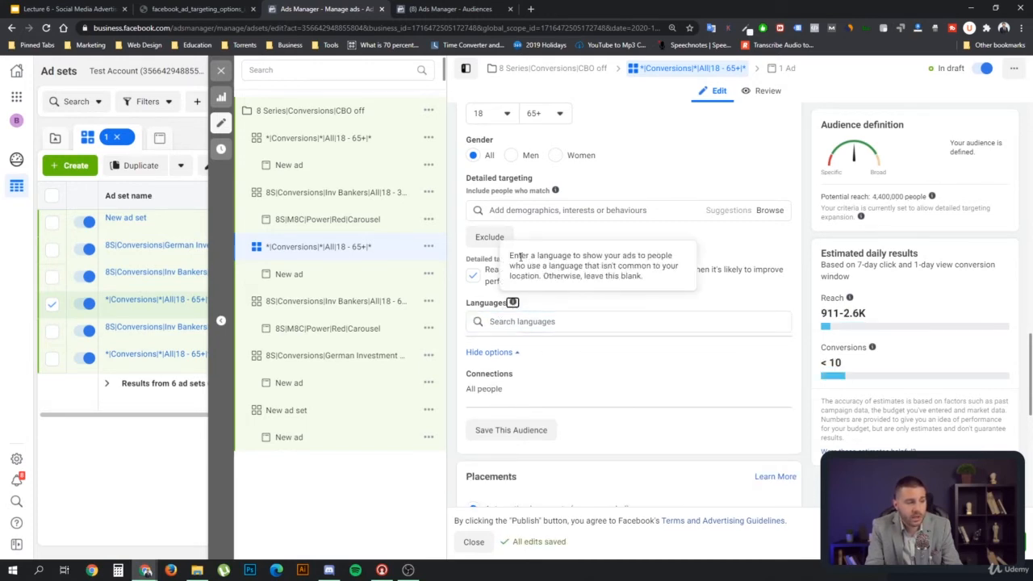
pyautogui.moveTo(520, 256); pyautogui.dragTo(679, 266)
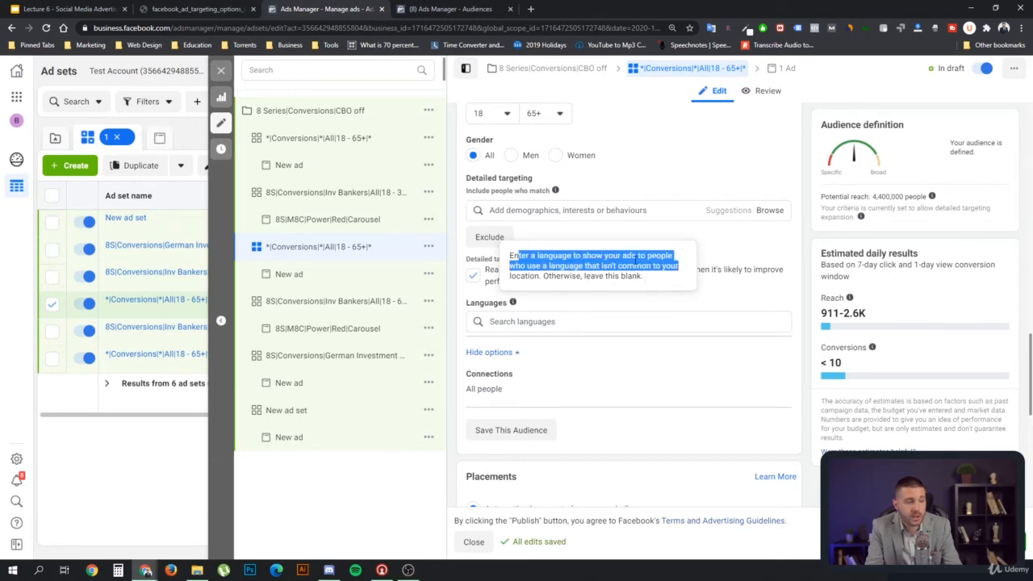
pyautogui.moveTo(540, 275); pyautogui.dragTo(508, 259)
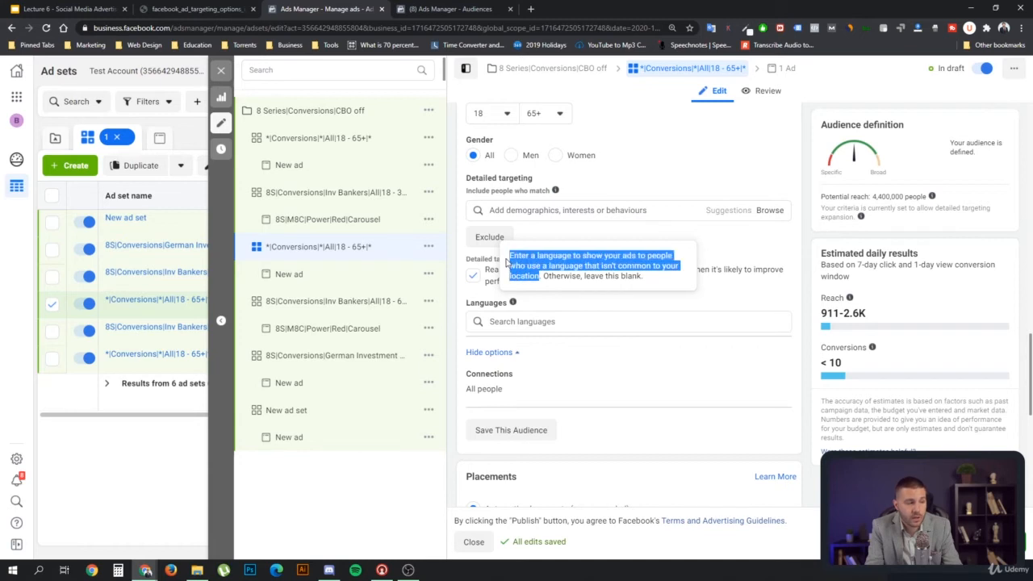
pyautogui.click(525, 323)
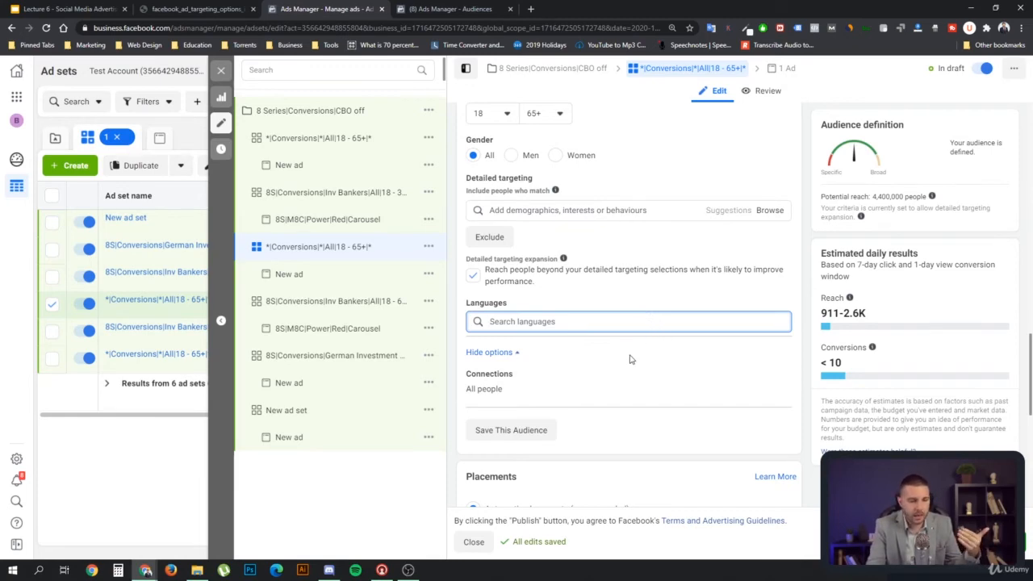
# Remove San Francisco from the audience's targeted locations
pyautogui.scroll(3, 626, 356)
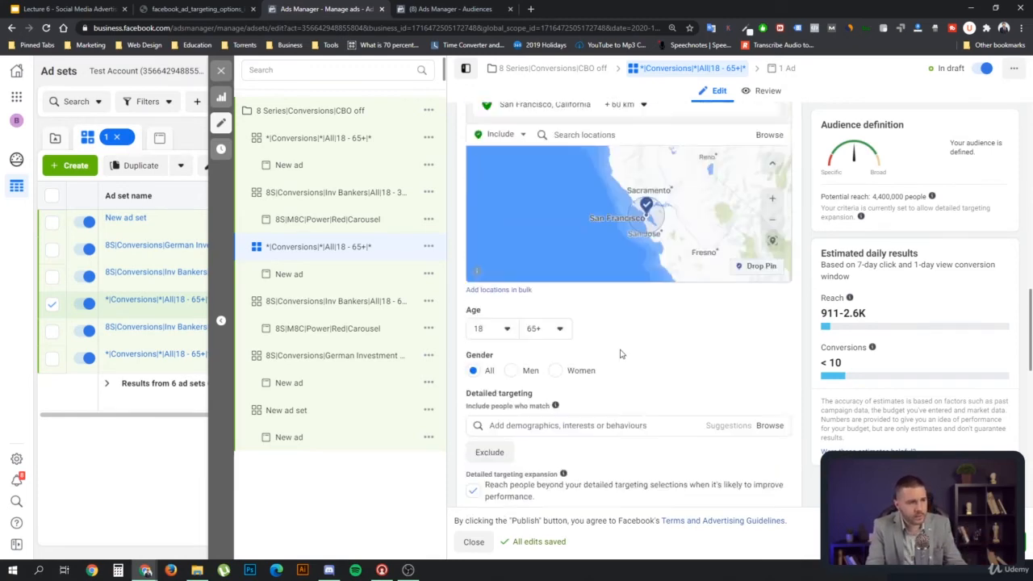
pyautogui.scroll(2, 621, 353)
pyautogui.click(769, 268)
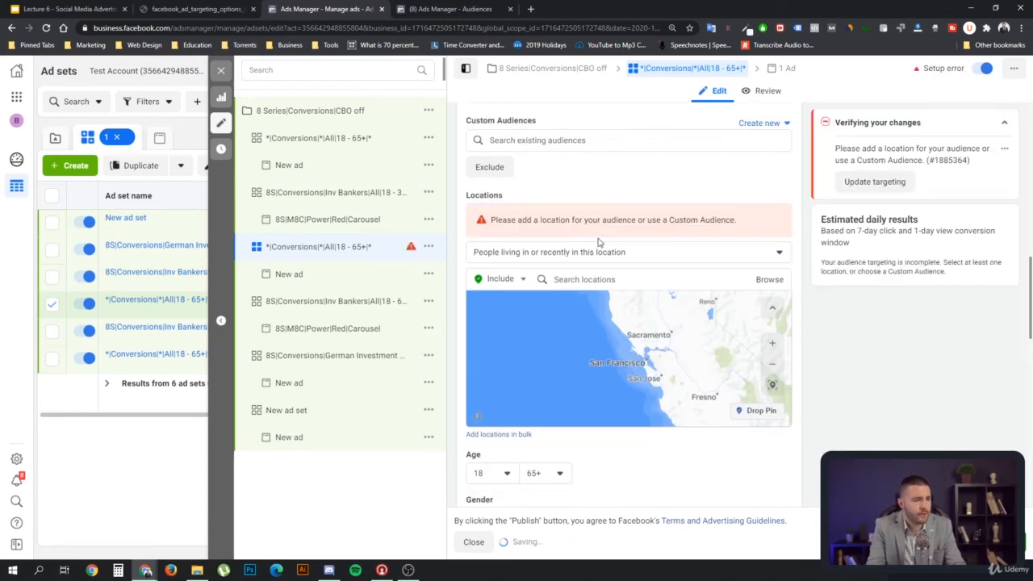
pyautogui.click(539, 257)
pyautogui.click(563, 255)
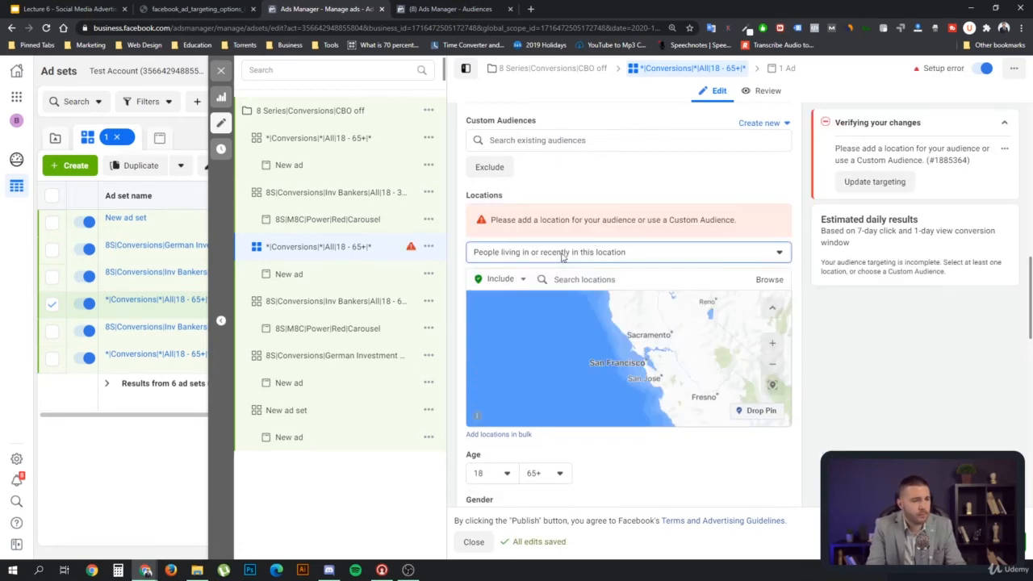
# Check which existing custom audiences are available for the ad set
pyautogui.click(548, 141)
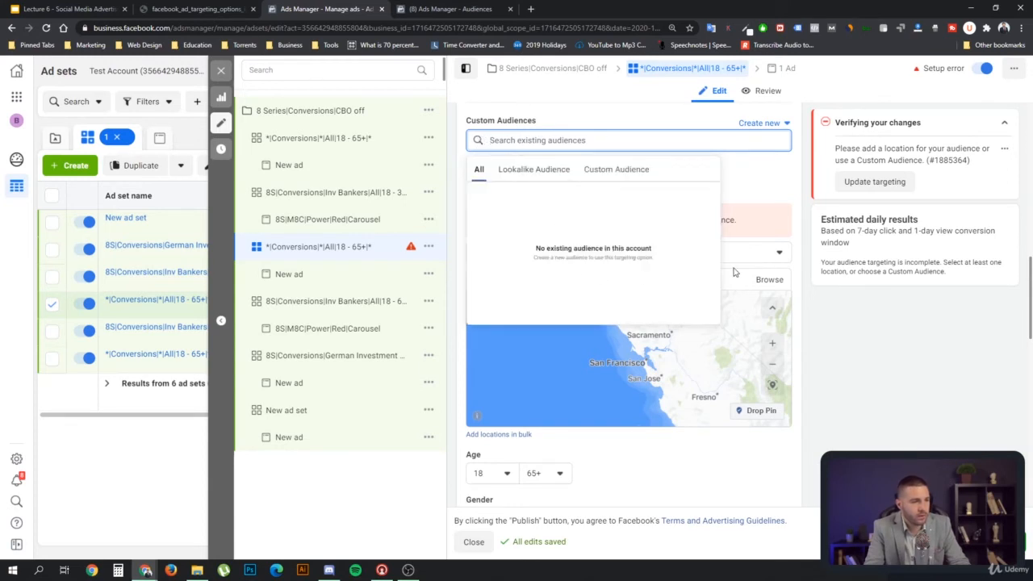
pyautogui.rightClick(604, 108)
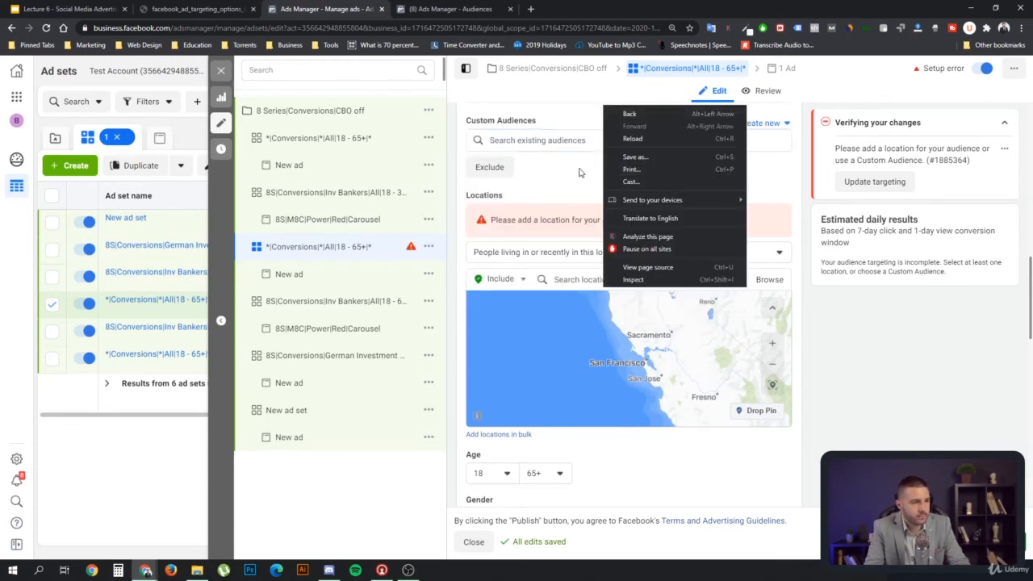
pyautogui.click(567, 185)
# Add Belgium and the Netherlands as included locations for the audience
pyautogui.click(598, 279)
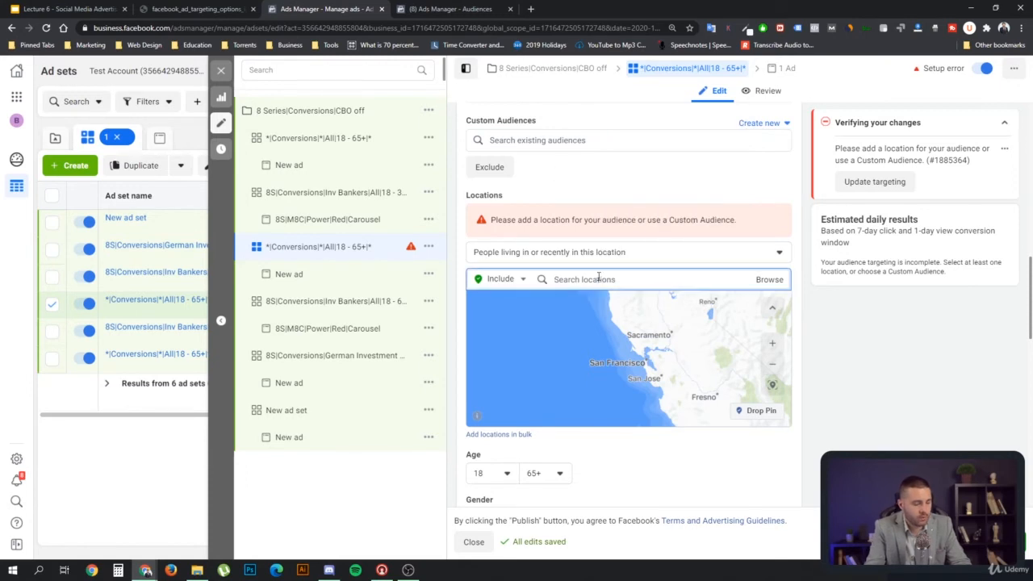
pyautogui.write('bel')
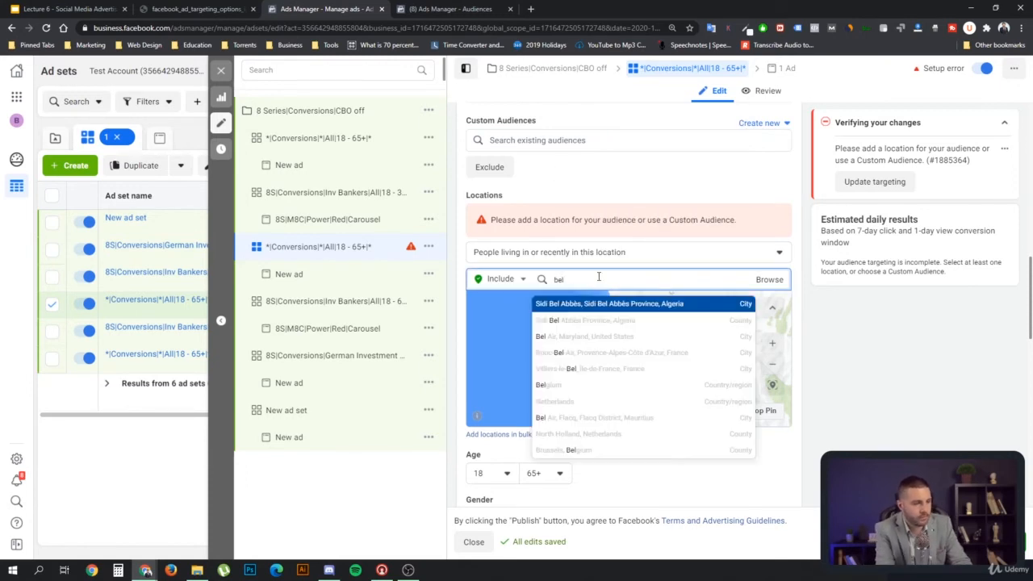
pyautogui.write('g')
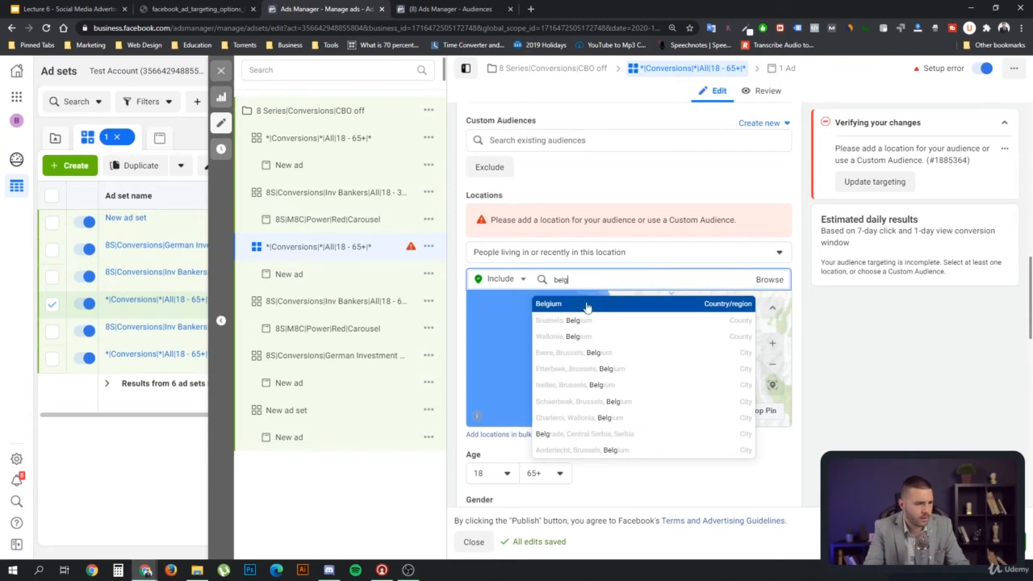
pyautogui.press('Return')
pyautogui.write('nether')
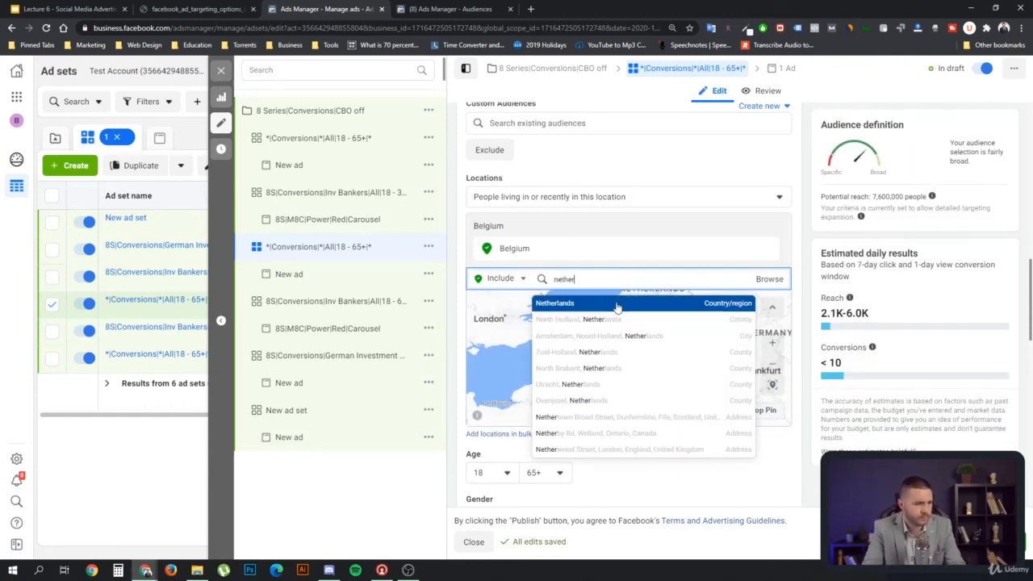
pyautogui.click(615, 301)
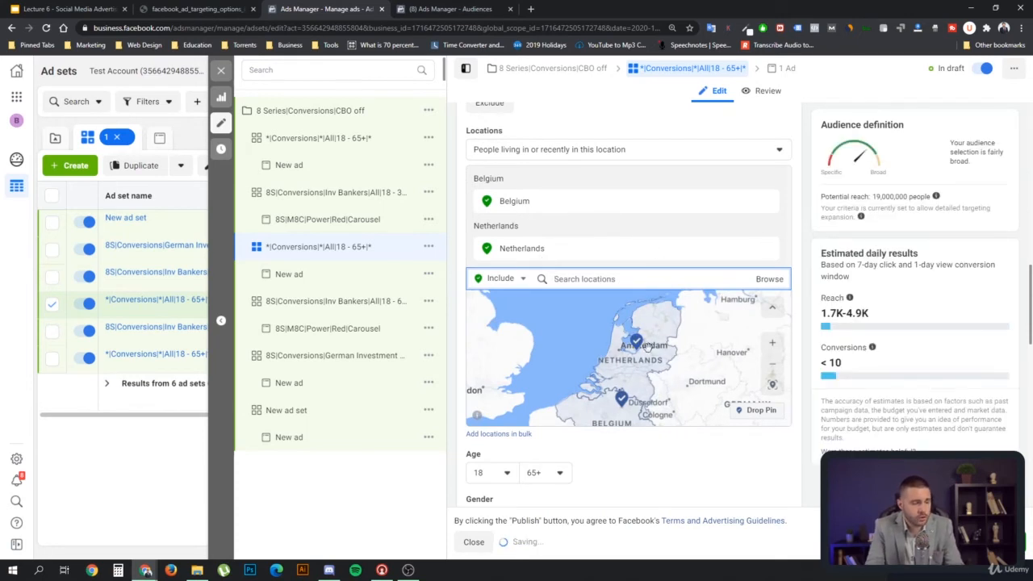
pyautogui.scroll(-1, 651, 381)
pyautogui.scroll(1, 650, 381)
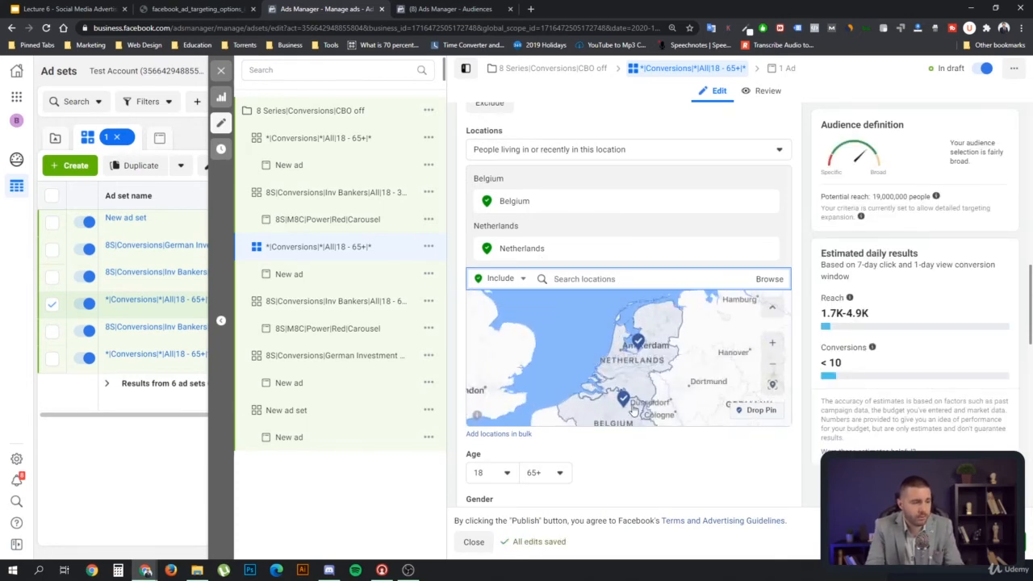
pyautogui.moveTo(636, 394); pyautogui.dragTo(645, 339)
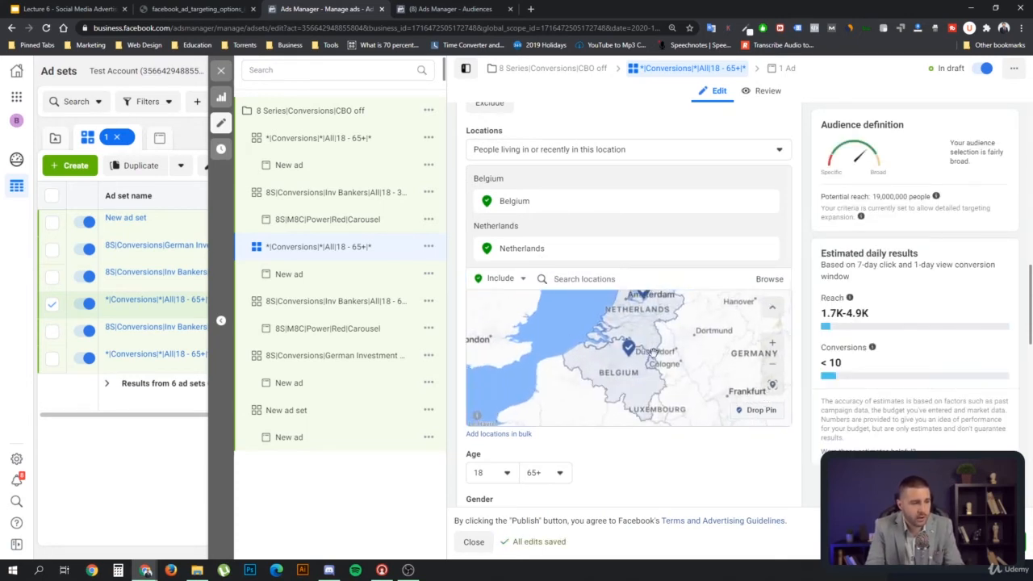
pyautogui.scroll(-2, 645, 464)
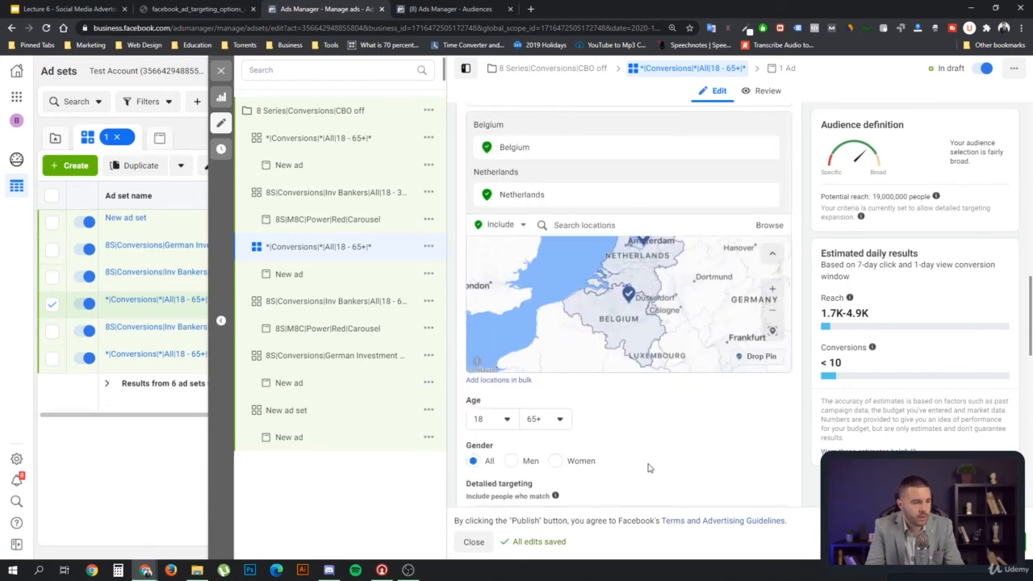
pyautogui.click(563, 463)
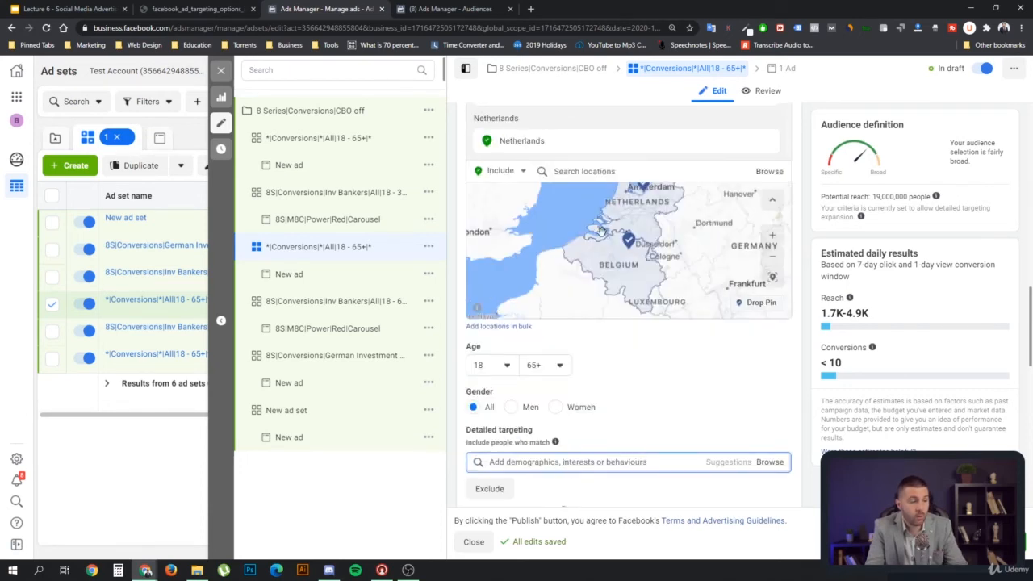
pyautogui.write('d')
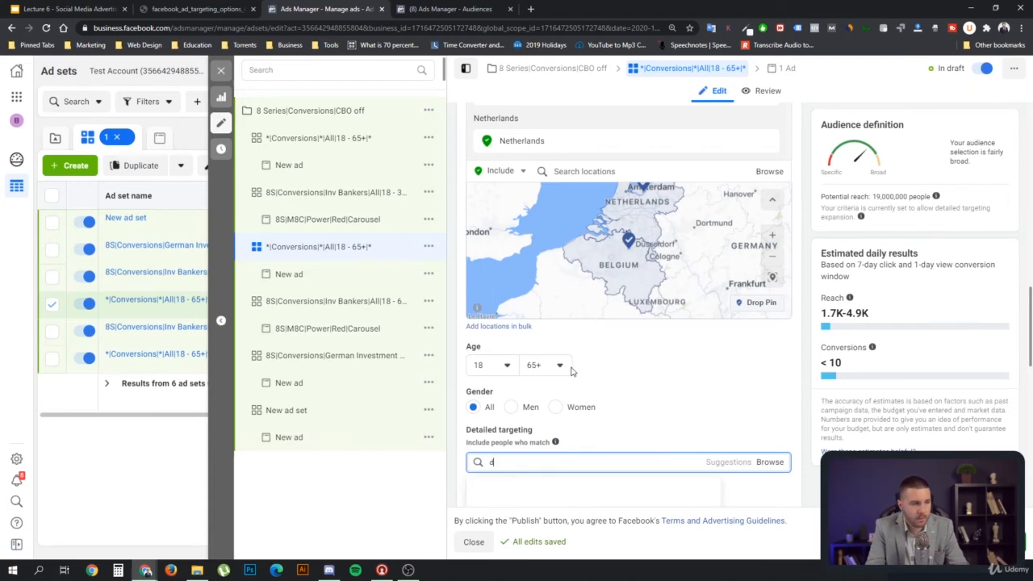
pyautogui.write('ut')
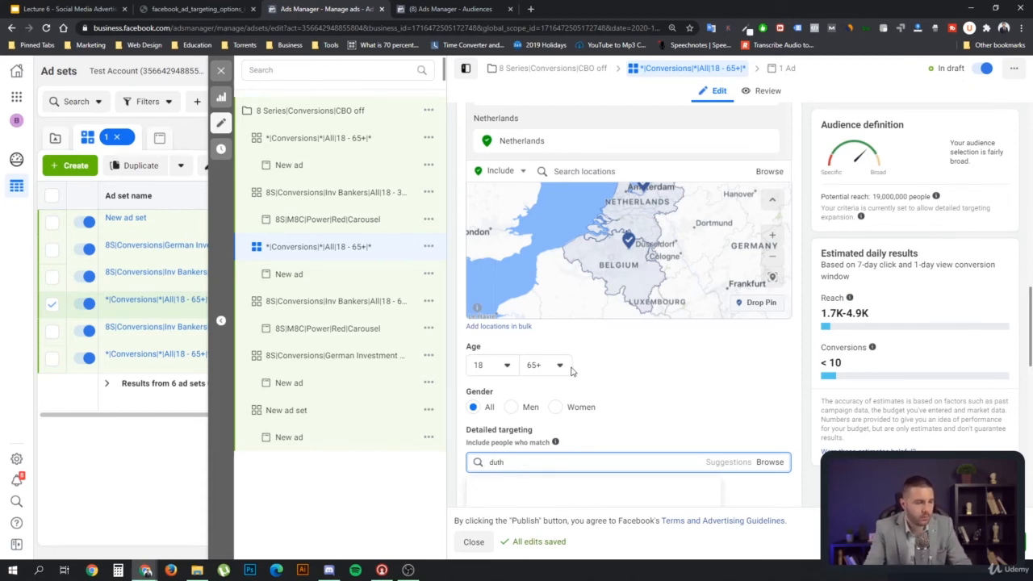
pyautogui.write('c')
pyautogui.press('BackSpace')
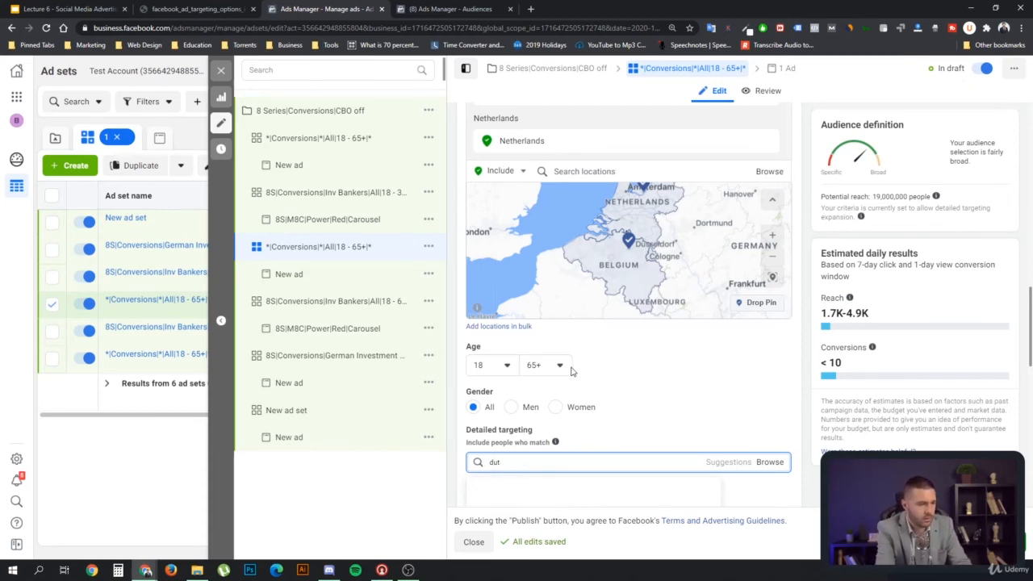
pyautogui.press('BackSpace')
pyautogui.scroll(-3, 572, 369)
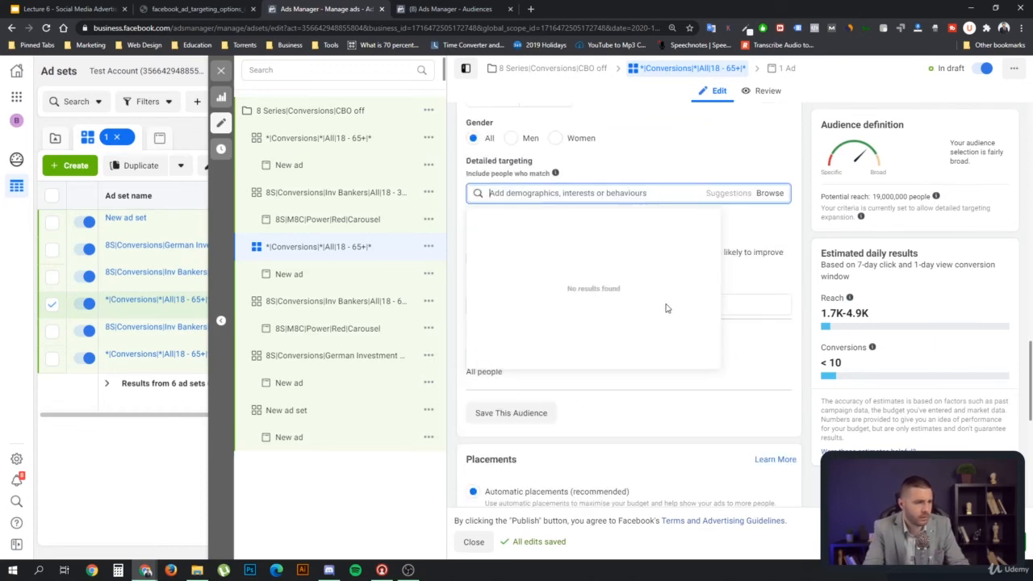
pyautogui.click(744, 234)
# Try Dutch (België) as the audience's targeting language, and remove it again
pyautogui.click(529, 305)
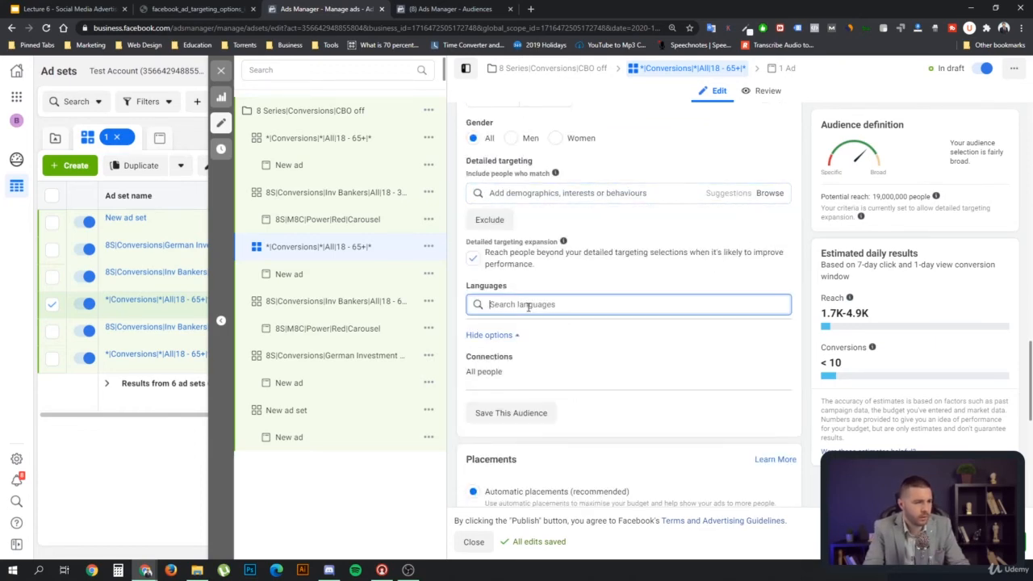
pyautogui.write('dut')
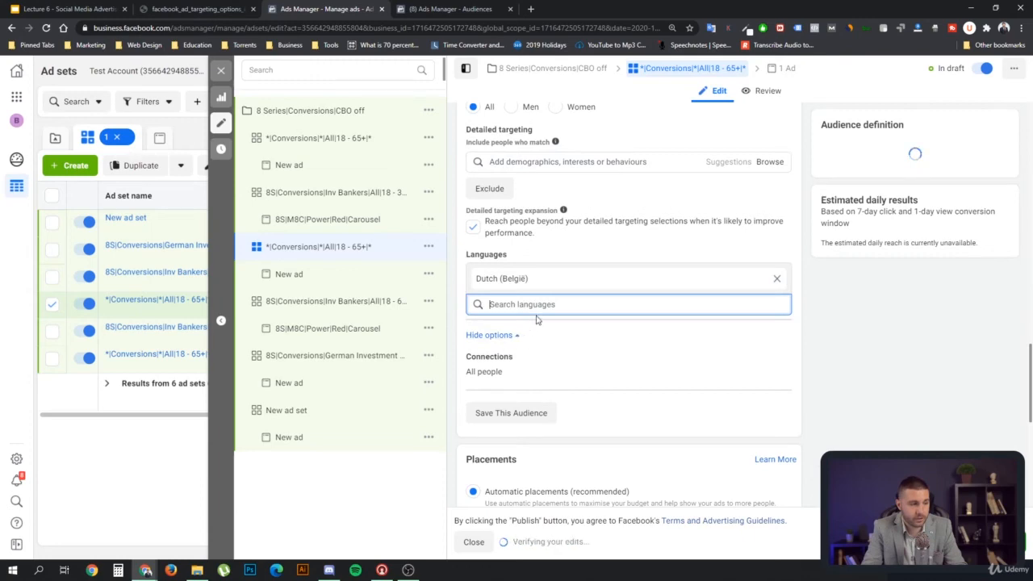
pyautogui.click(776, 280)
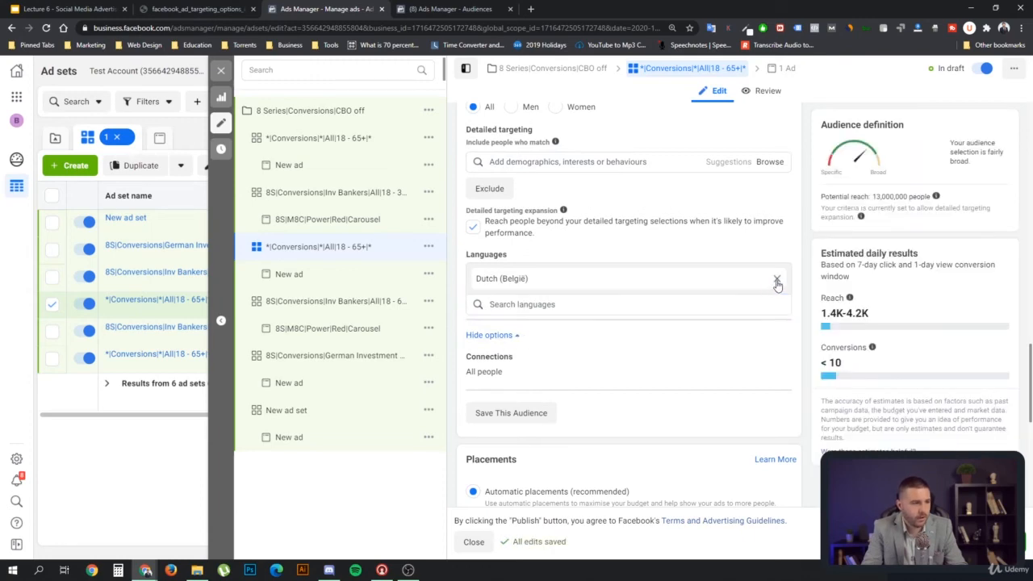
# Remove the Netherlands and Belgium from the audience's included locations
pyautogui.scroll(5, 649, 291)
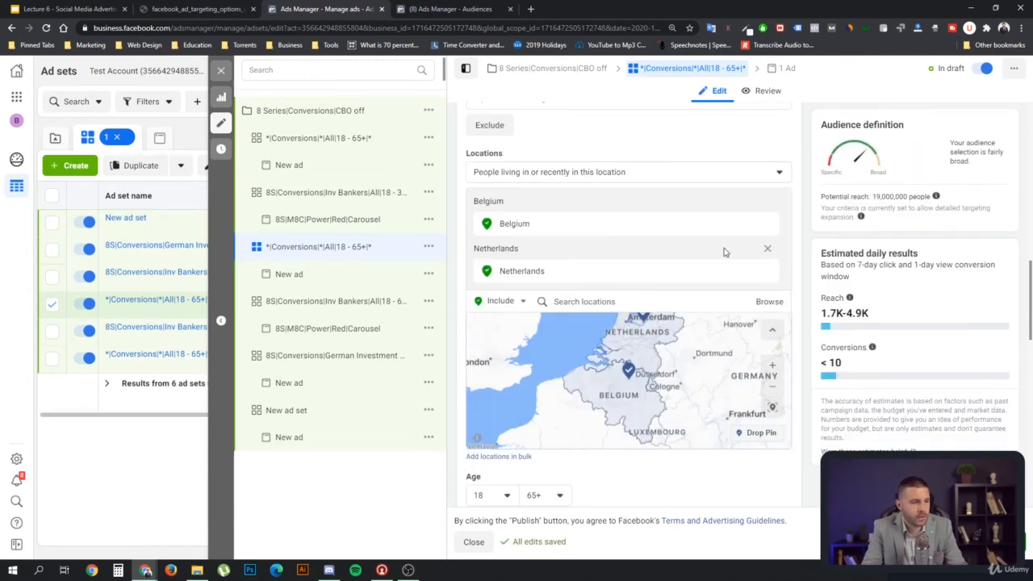
pyautogui.click(767, 271)
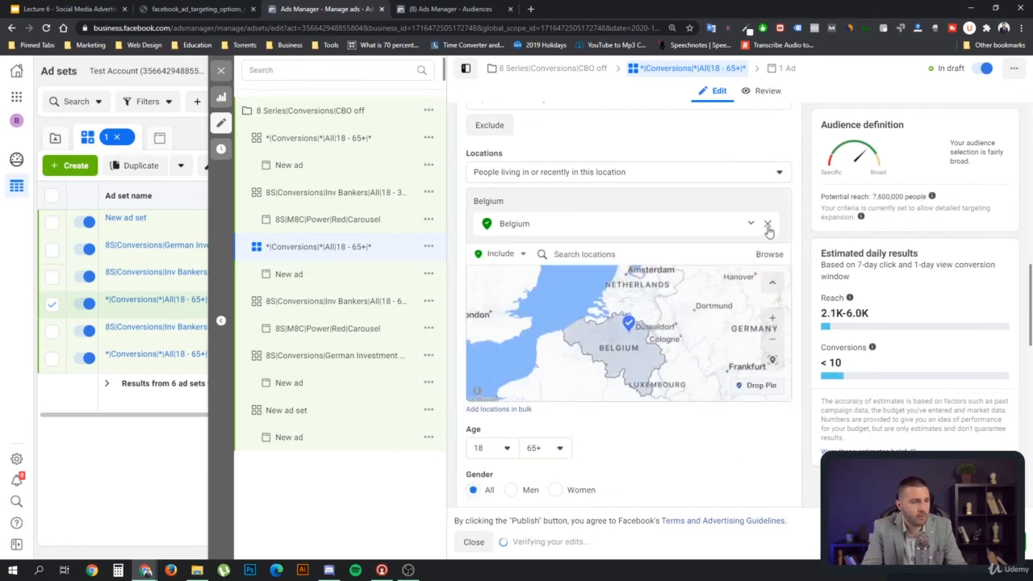
pyautogui.click(768, 225)
# Add the country Switzerland as an included location for the audience
pyautogui.click(595, 237)
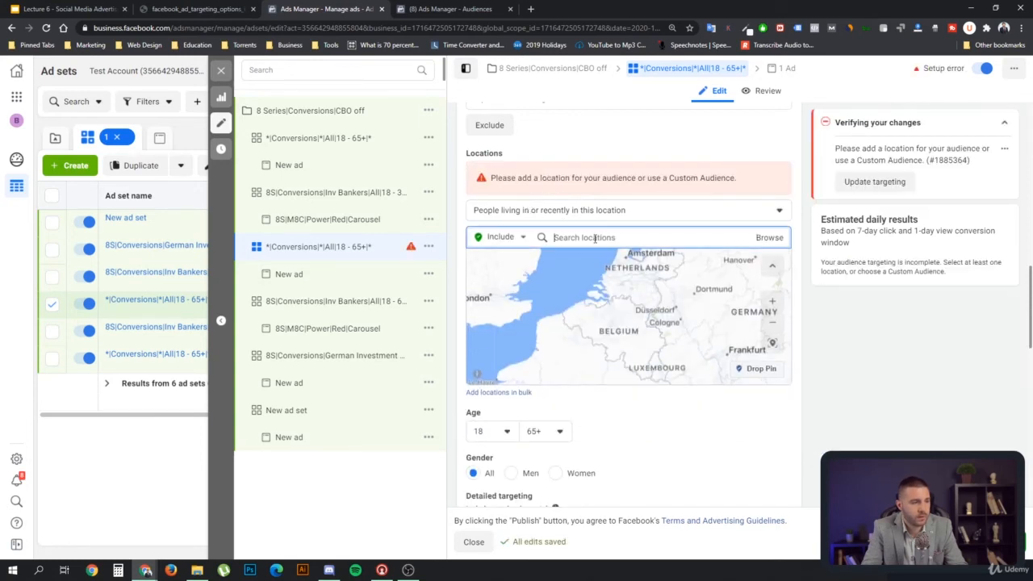
pyautogui.write('switz')
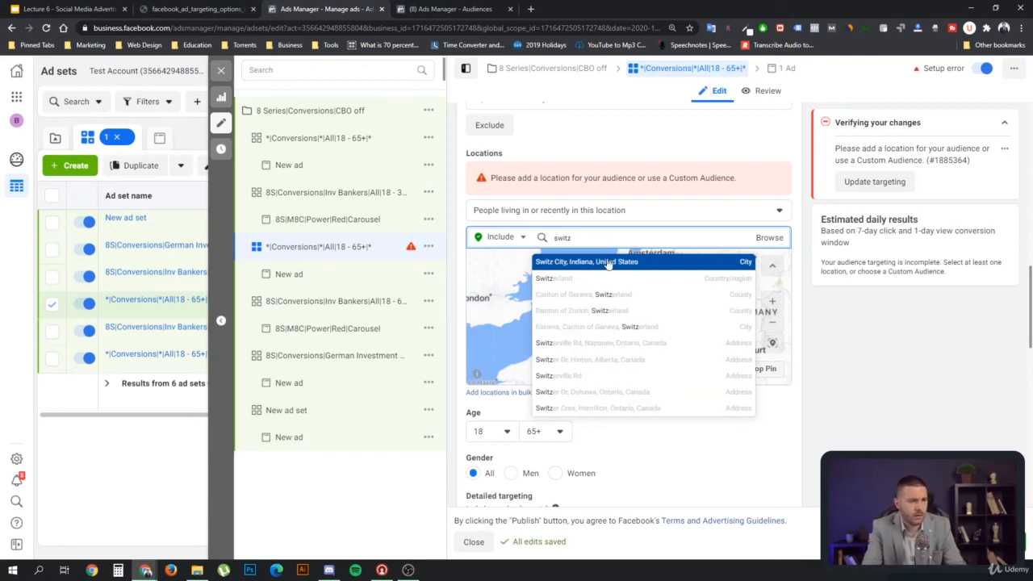
pyautogui.click(588, 278)
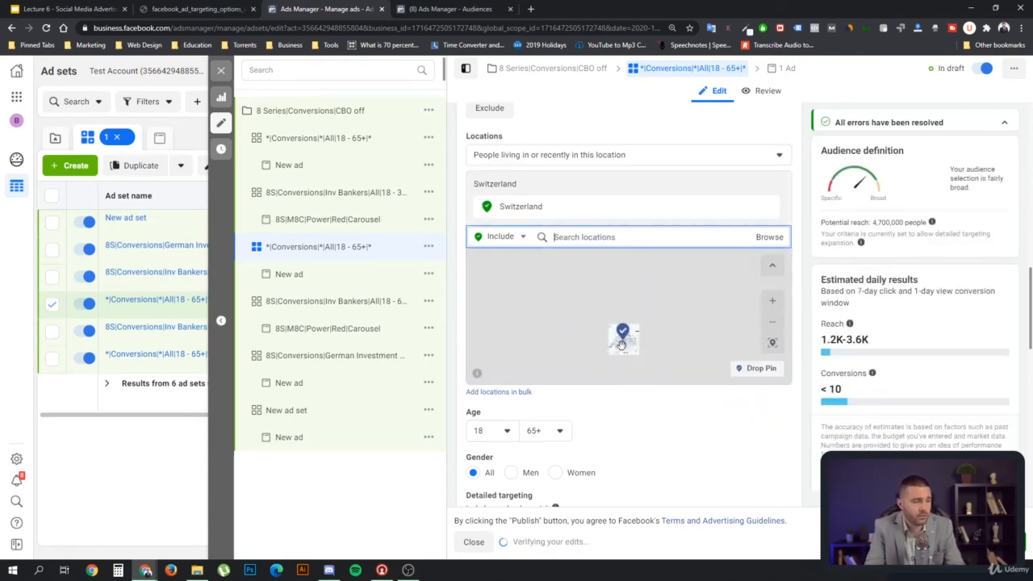
pyautogui.scroll(4, 628, 399)
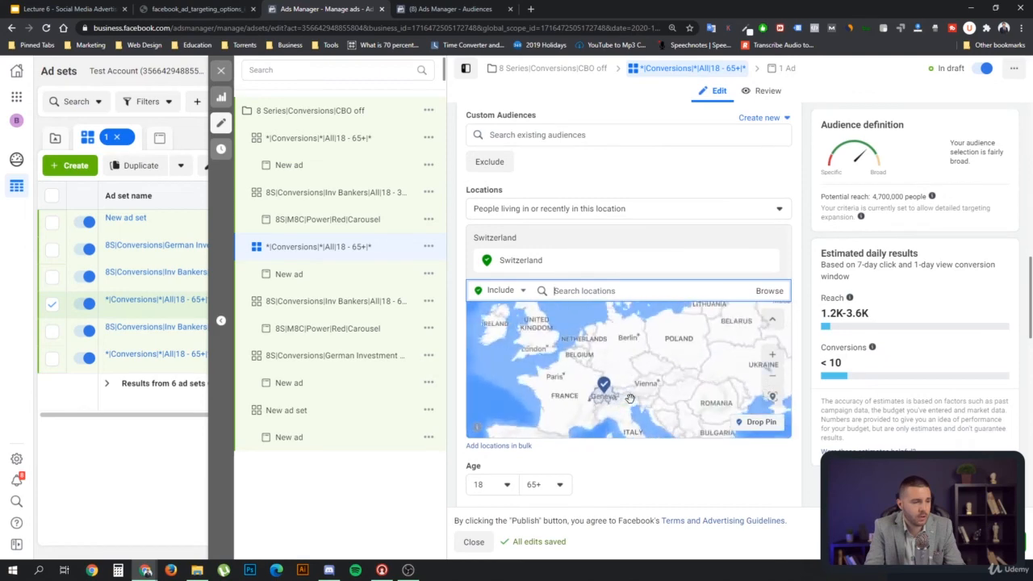
pyautogui.moveTo(601, 393); pyautogui.dragTo(689, 341)
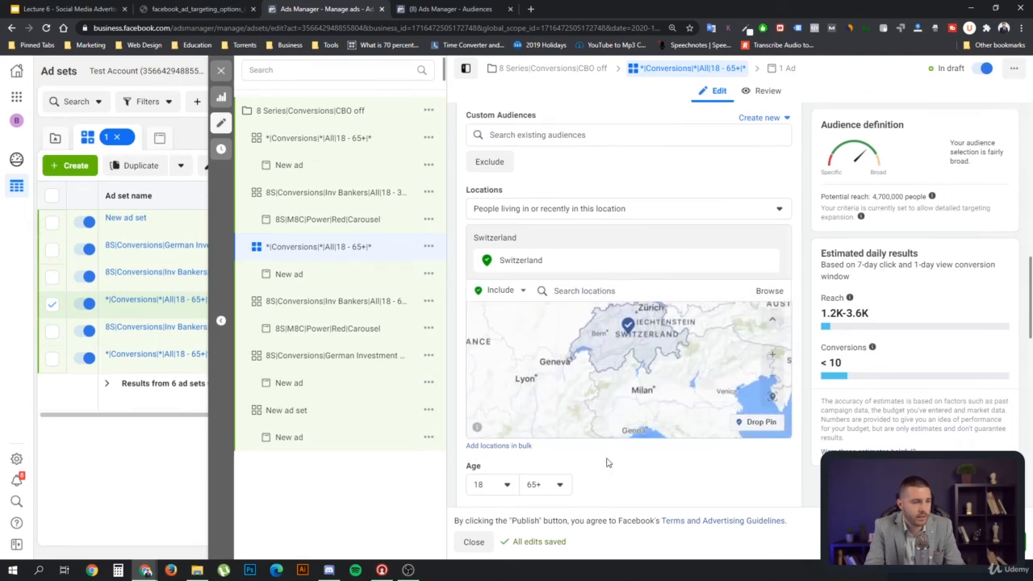
# Add Italian as the targeting language for the Swiss audience
pyautogui.scroll(-4, 632, 476)
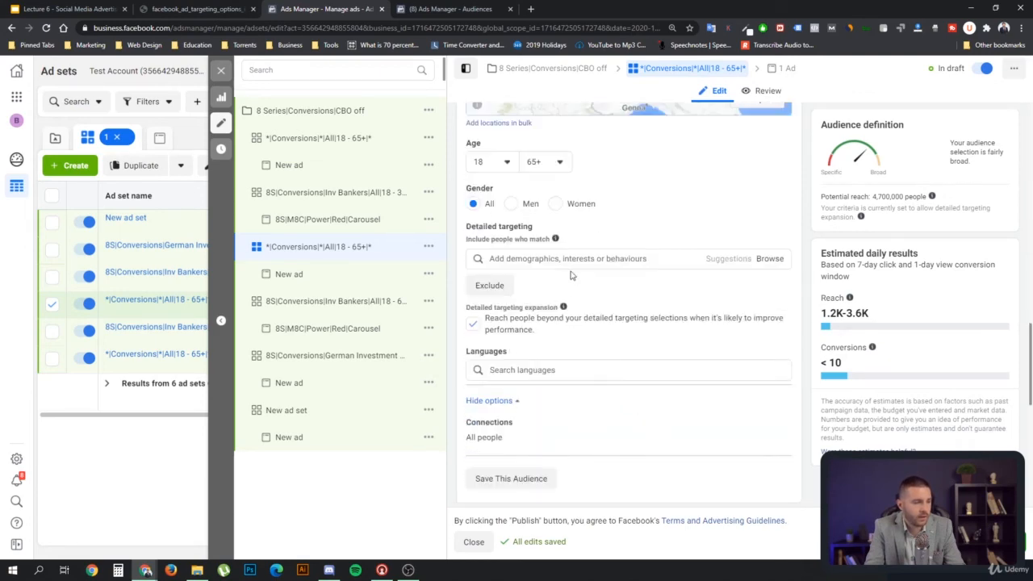
pyautogui.click(533, 369)
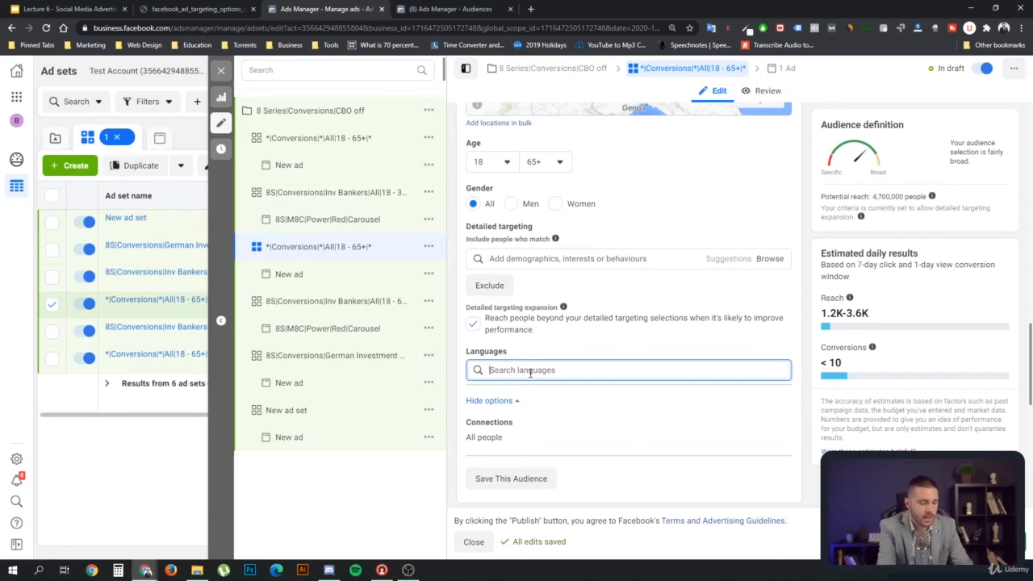
pyautogui.write('Ita')
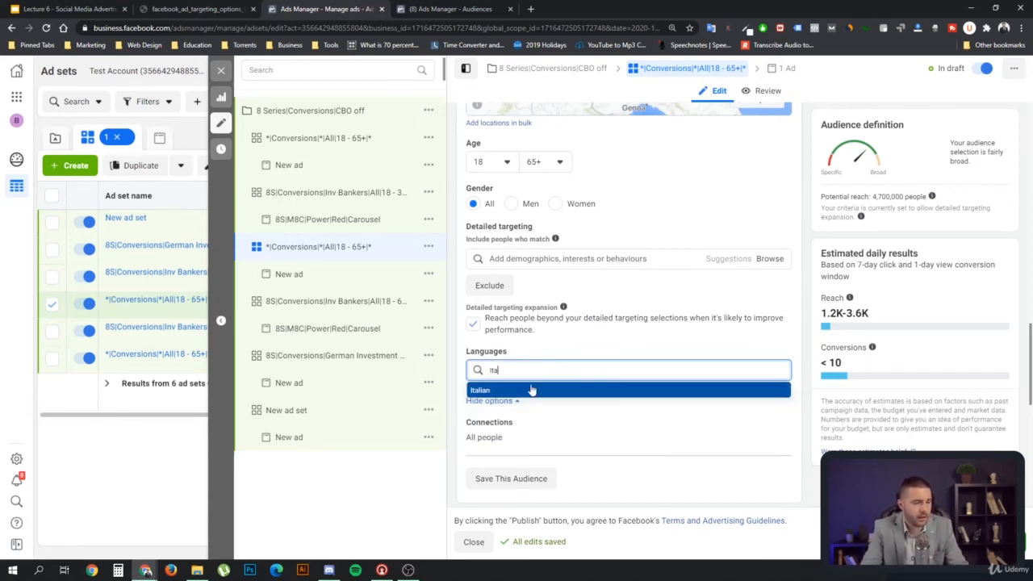
pyautogui.click(529, 389)
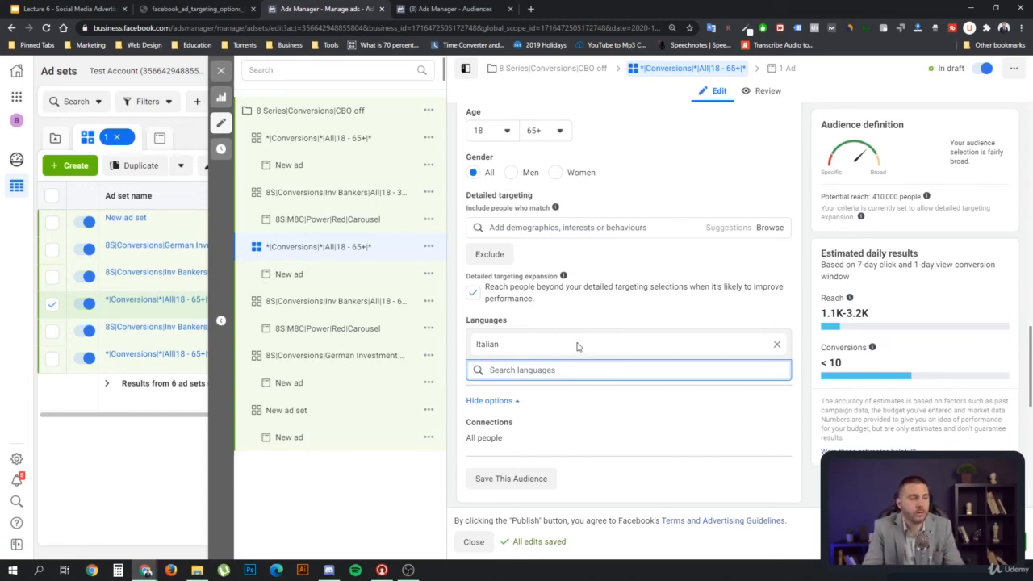
# Turn off detailed targeting expansion so the ads do not reach people beyond the detailed targeting selections
pyautogui.click(568, 309)
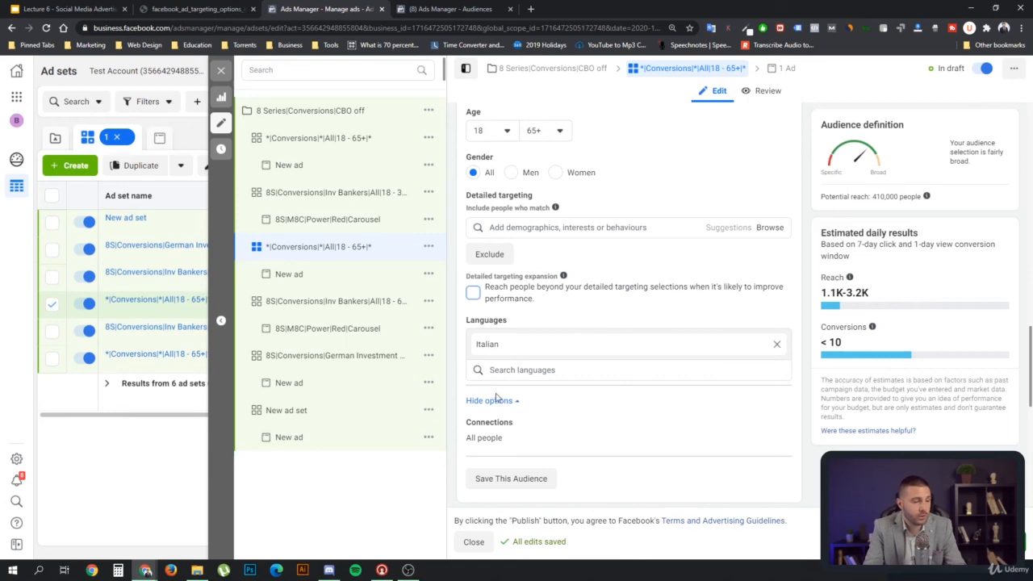
pyautogui.scroll(2, 619, 288)
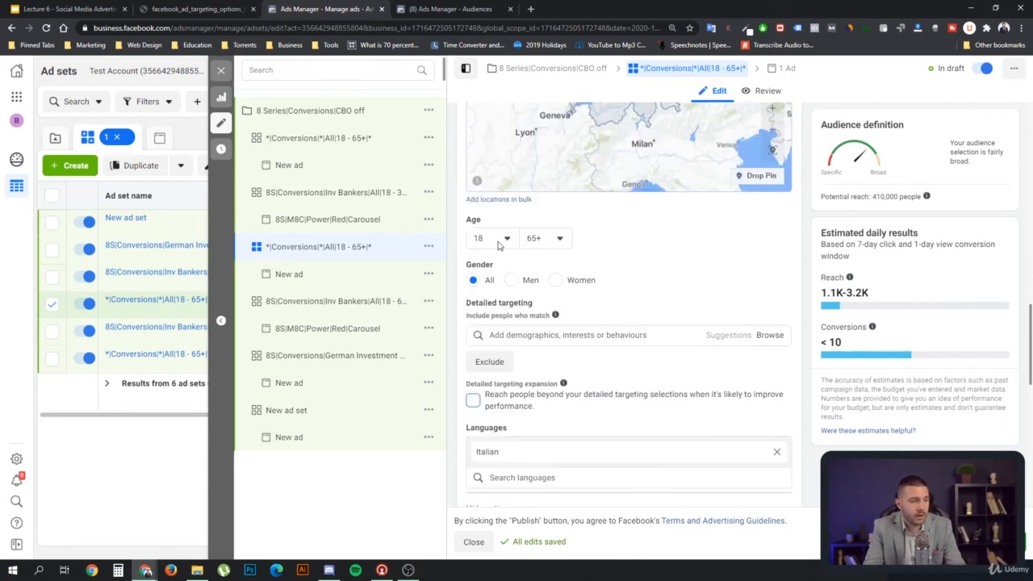
pyautogui.scroll(-1, 564, 315)
pyautogui.scroll(-1, 595, 338)
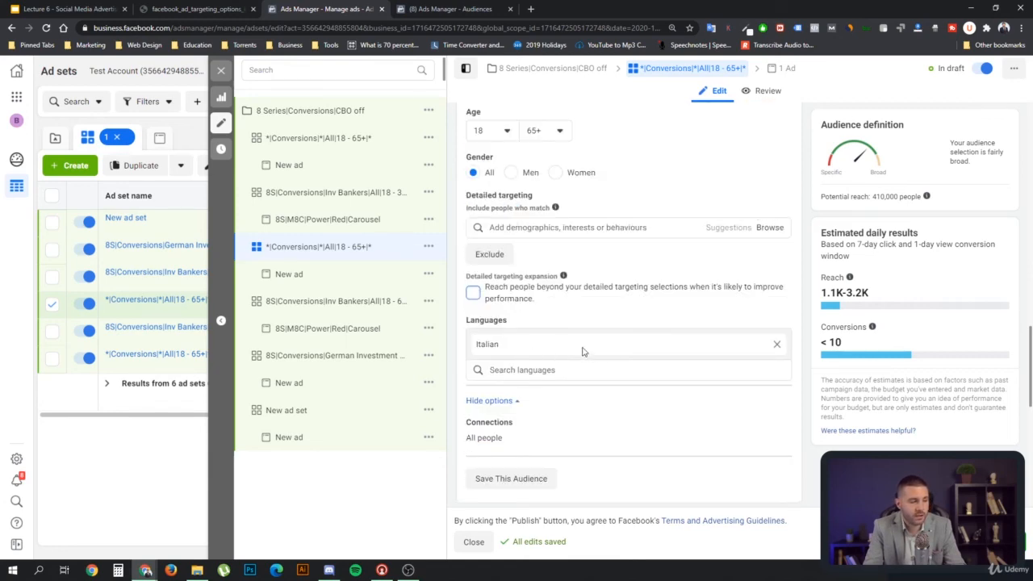